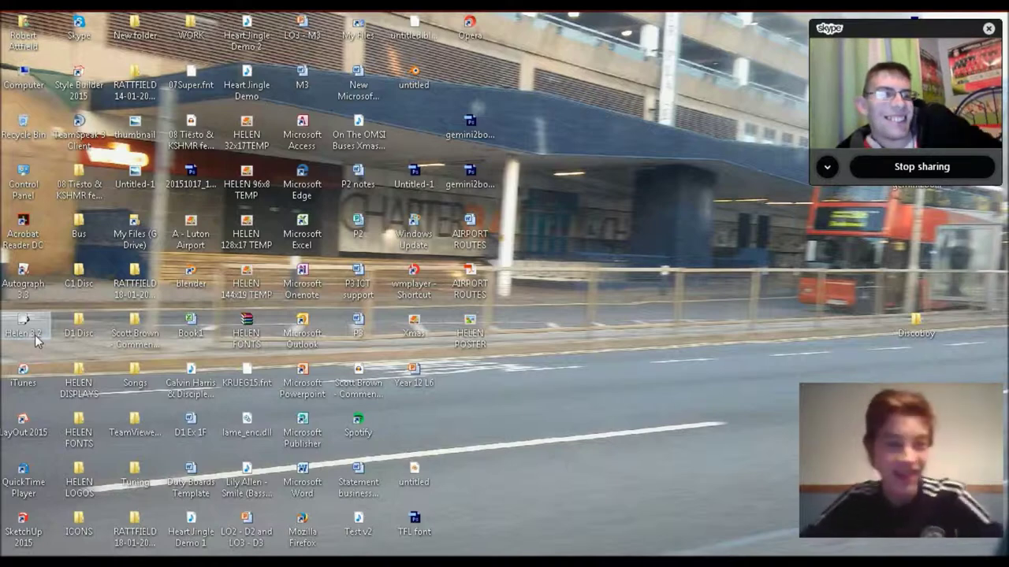
# Launch HELEN 3.2 from its desktop shortcut
pyautogui.doubleClick(36, 339)
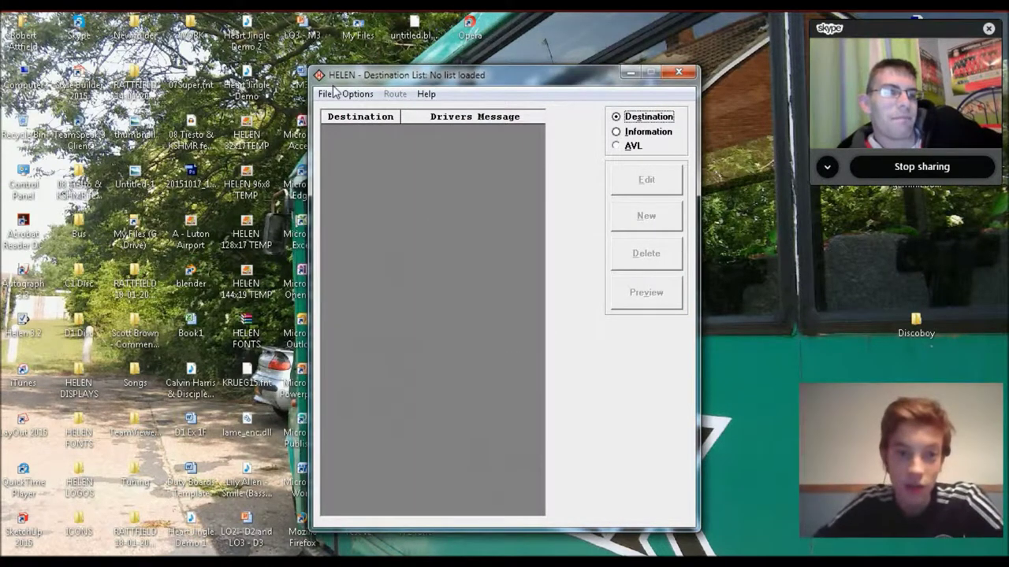
# Load the FC destination list and select destination 0020
pyautogui.click(329, 93)
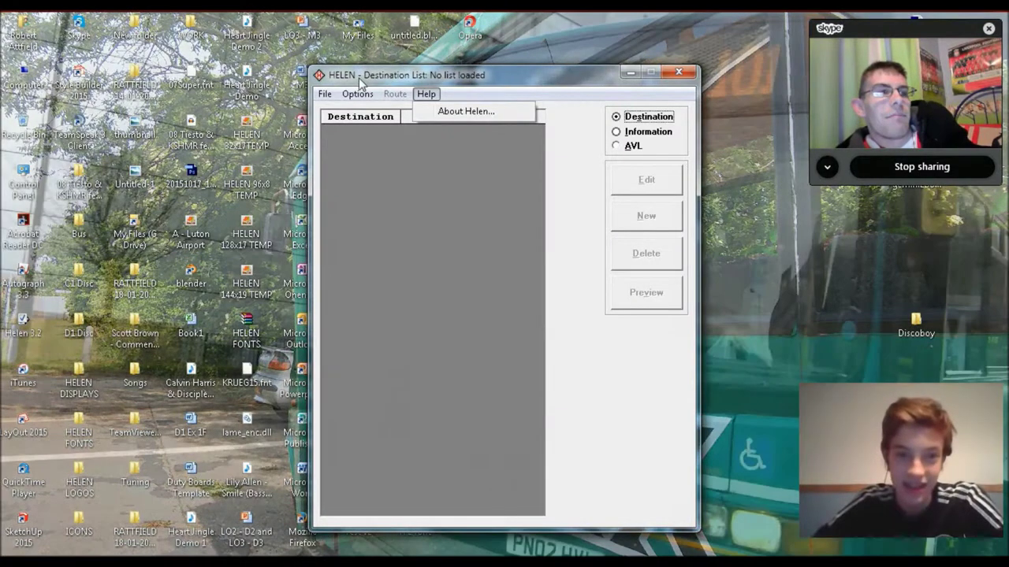
pyautogui.moveTo(323, 93)
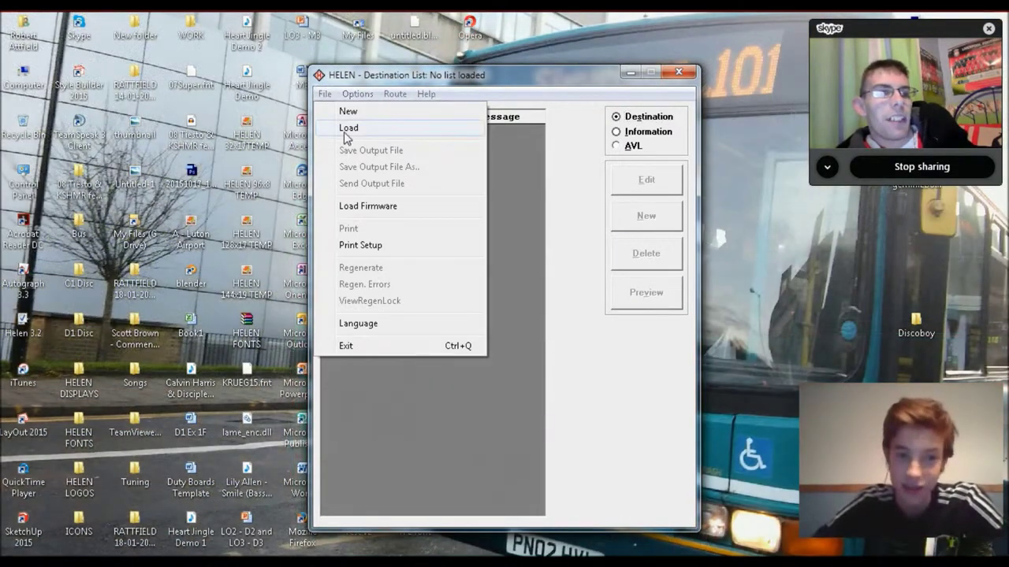
pyautogui.click(345, 134)
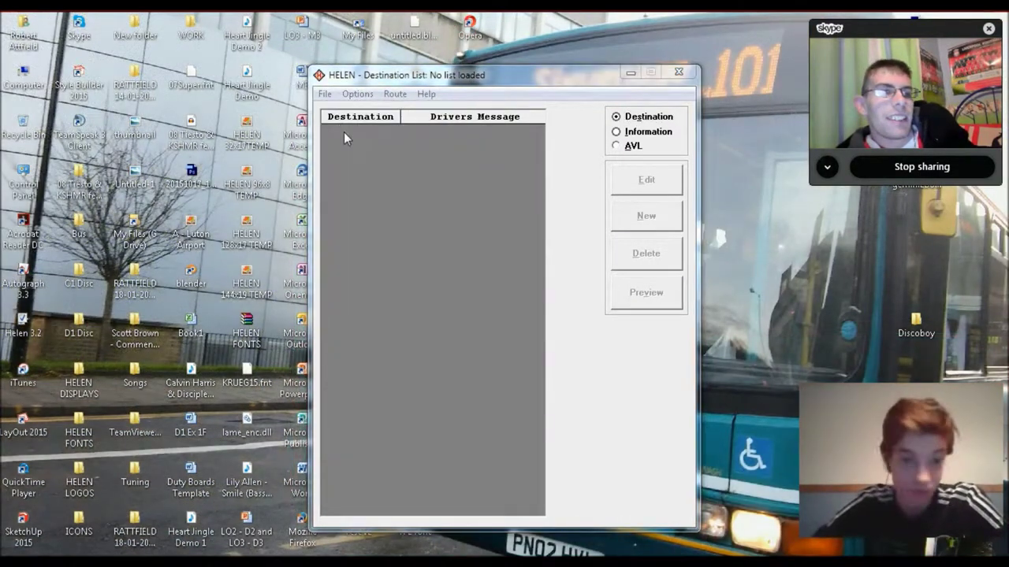
pyautogui.doubleClick(508, 176)
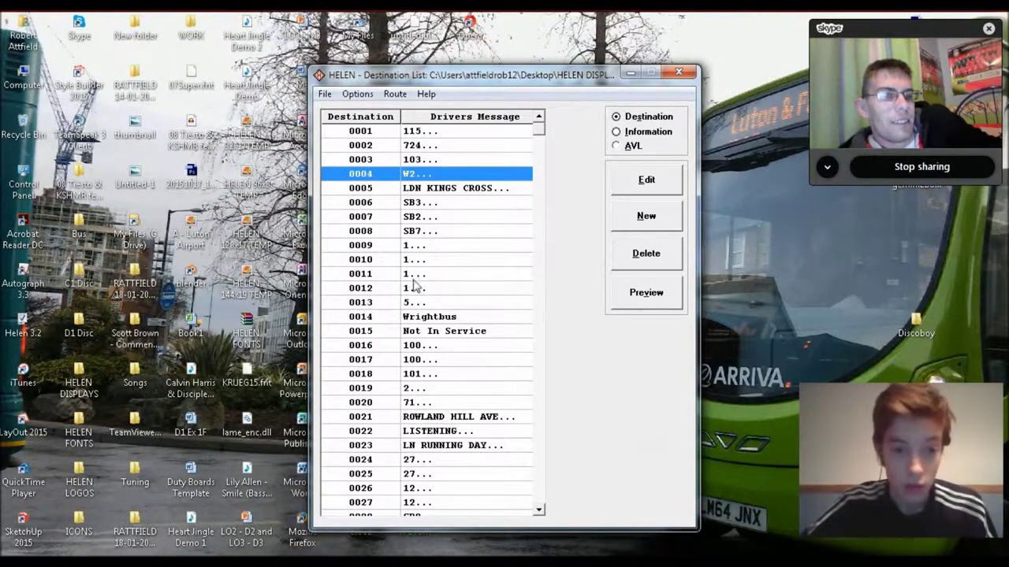
pyautogui.click(416, 402)
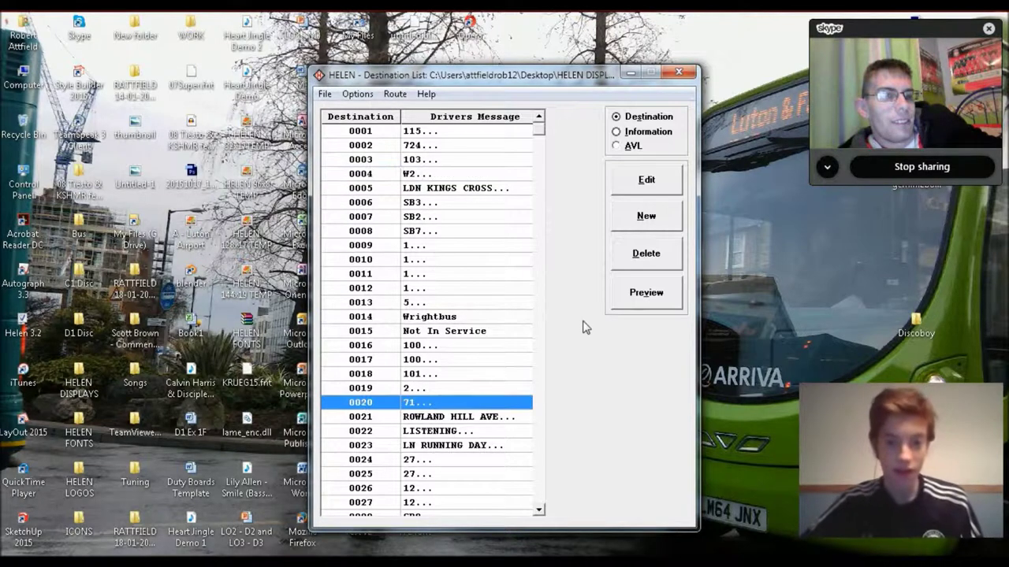
pyautogui.click(627, 291)
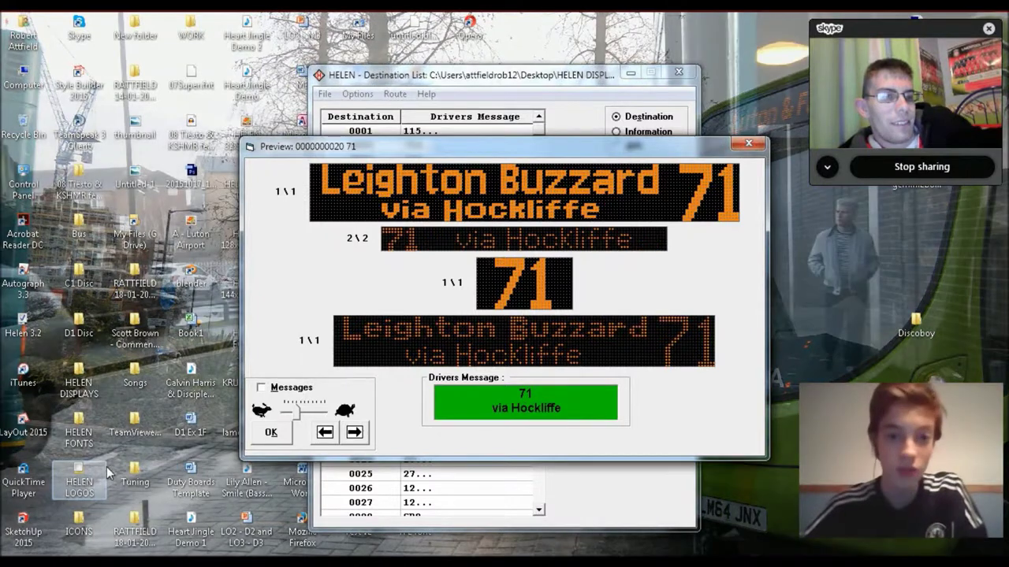
pyautogui.click(354, 432)
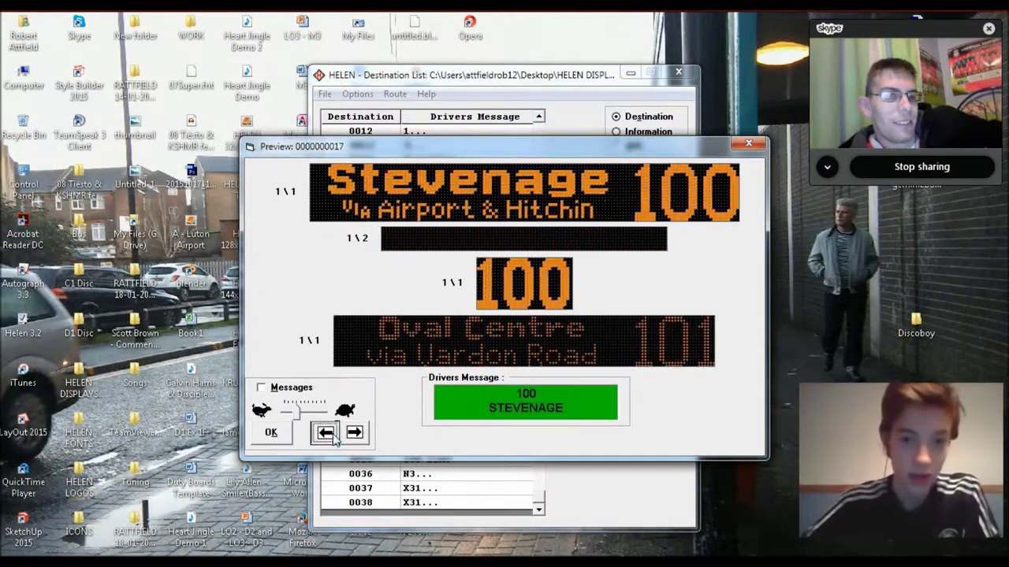
pyautogui.click(354, 432)
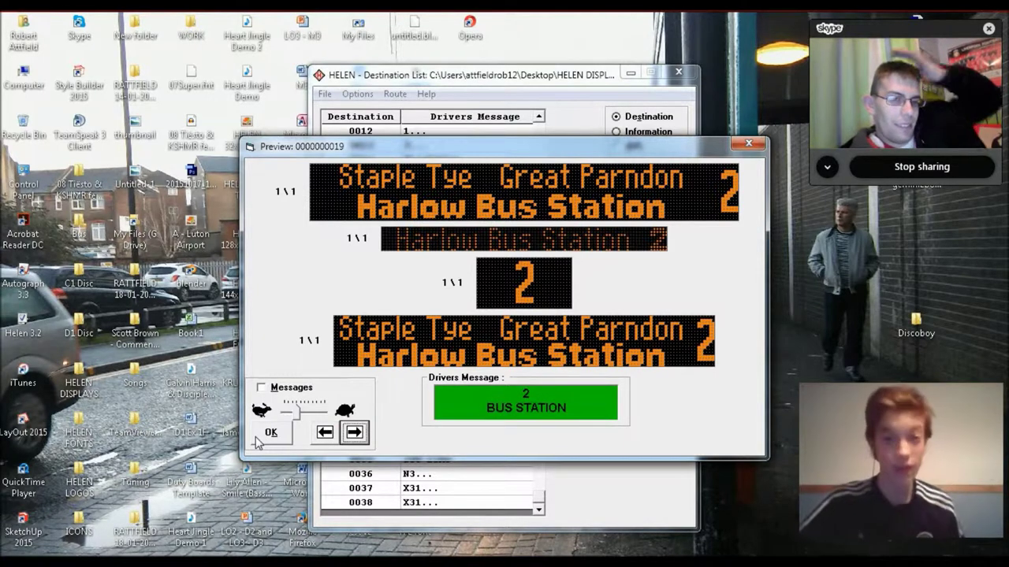
pyautogui.click(264, 438)
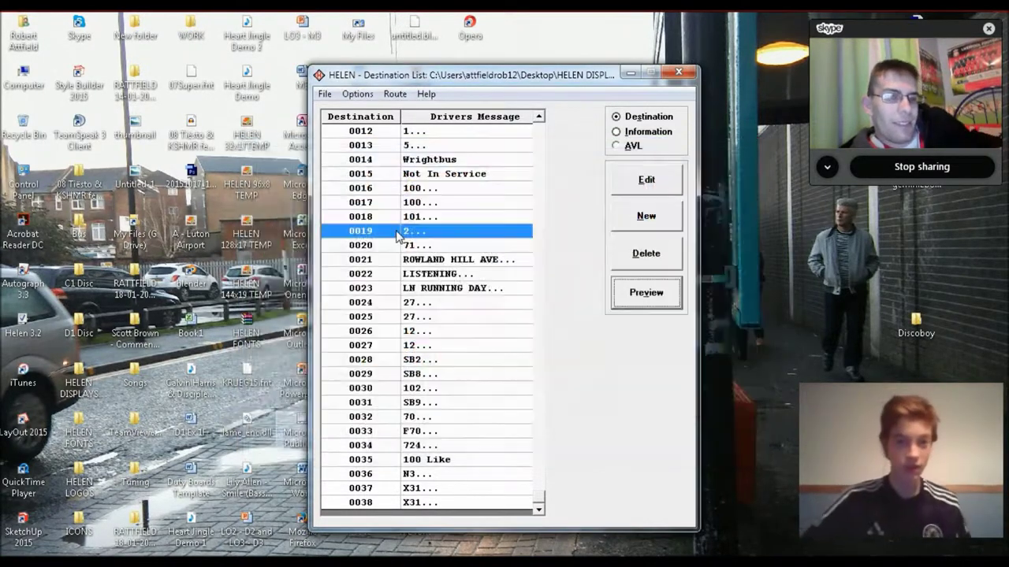
# In Sign config, set sign 3 (128x17) top field height to 11
pyautogui.click(357, 93)
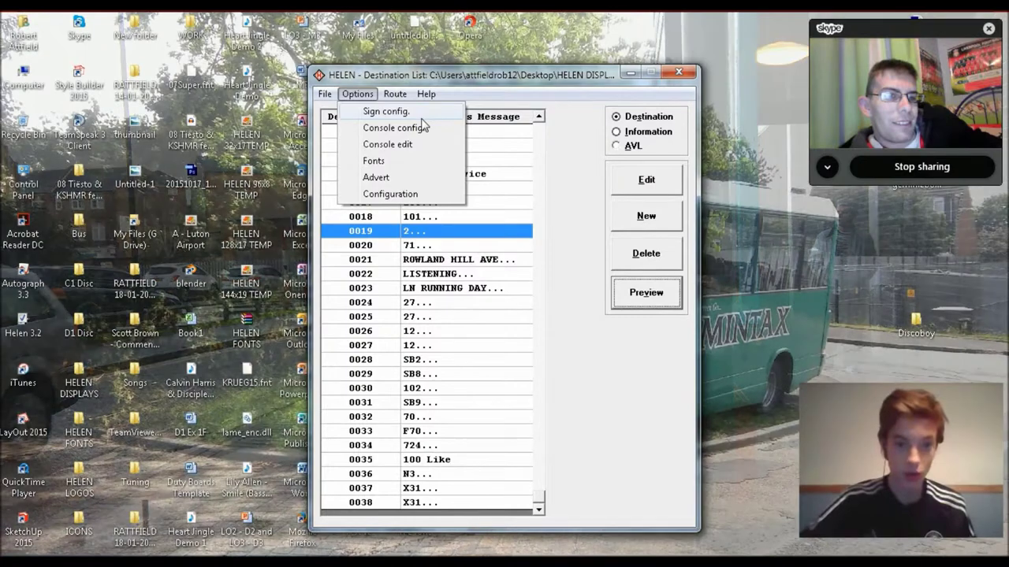
pyautogui.click(390, 111)
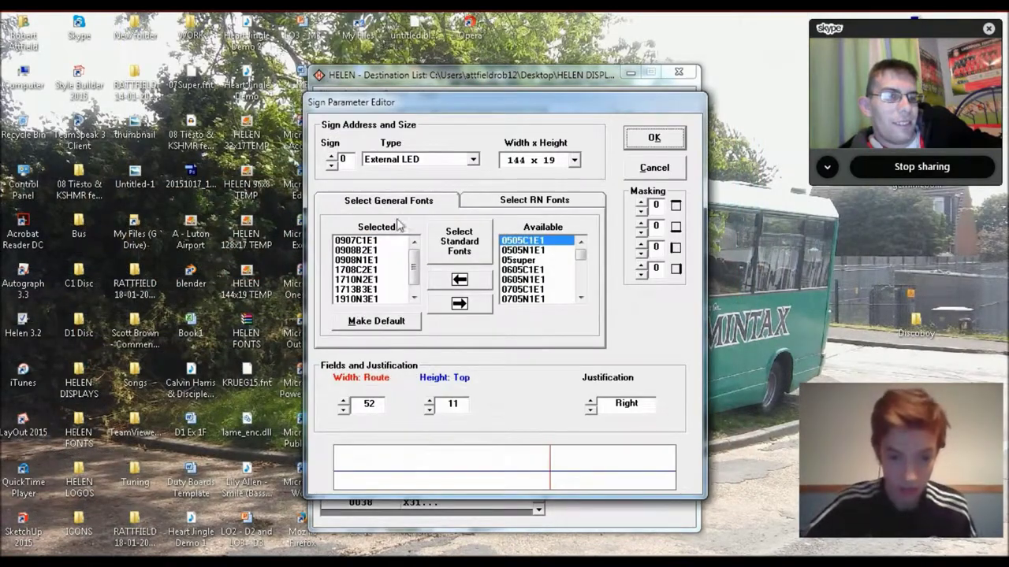
pyautogui.click(332, 156)
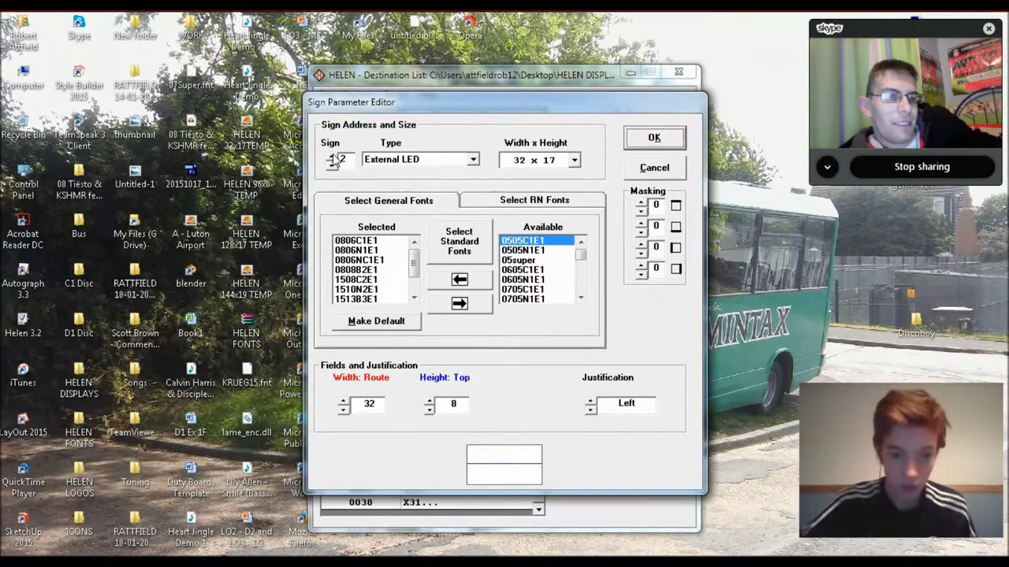
pyautogui.click(331, 156)
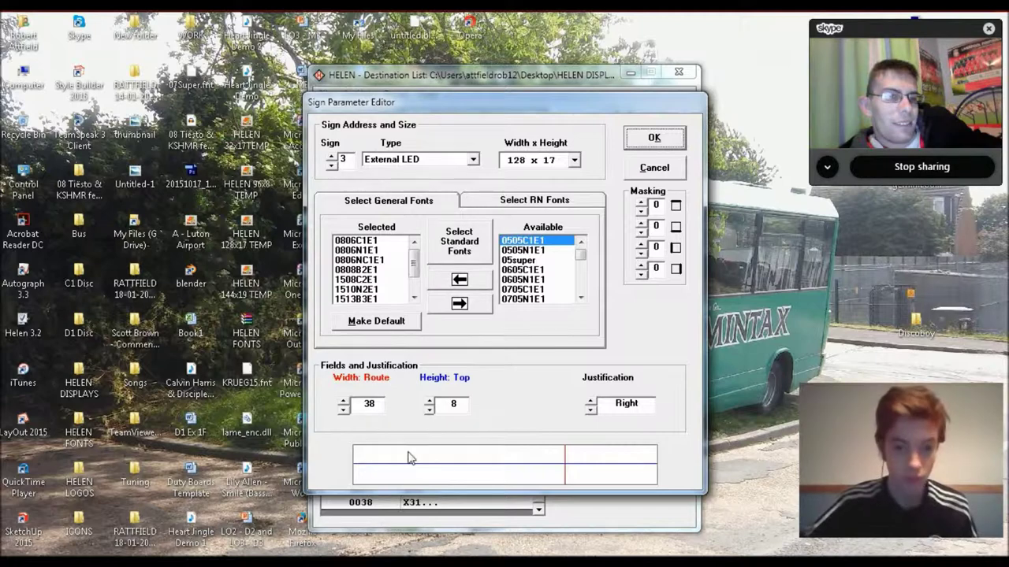
pyautogui.click(430, 402)
pyautogui.click(429, 402)
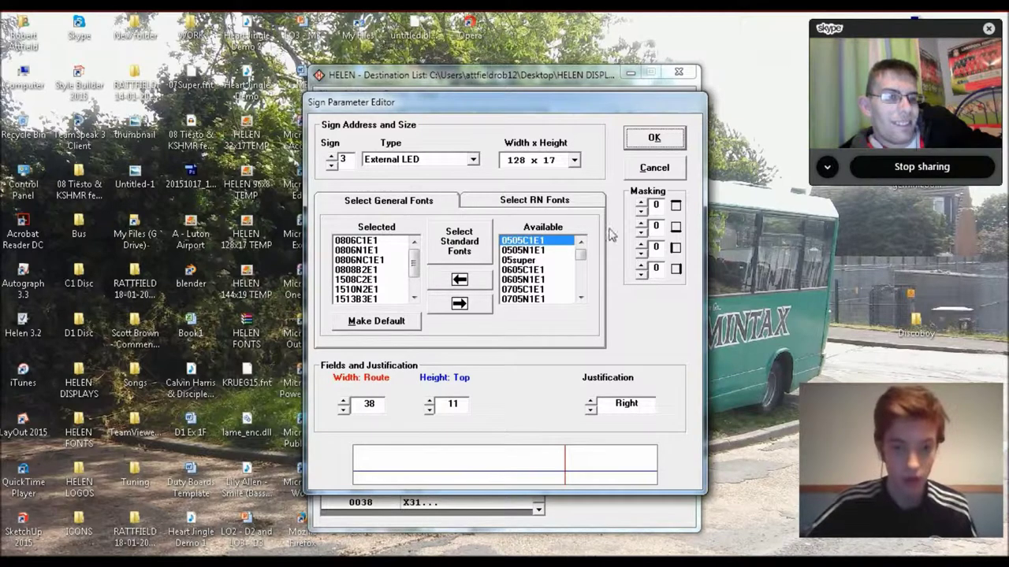
pyautogui.click(646, 142)
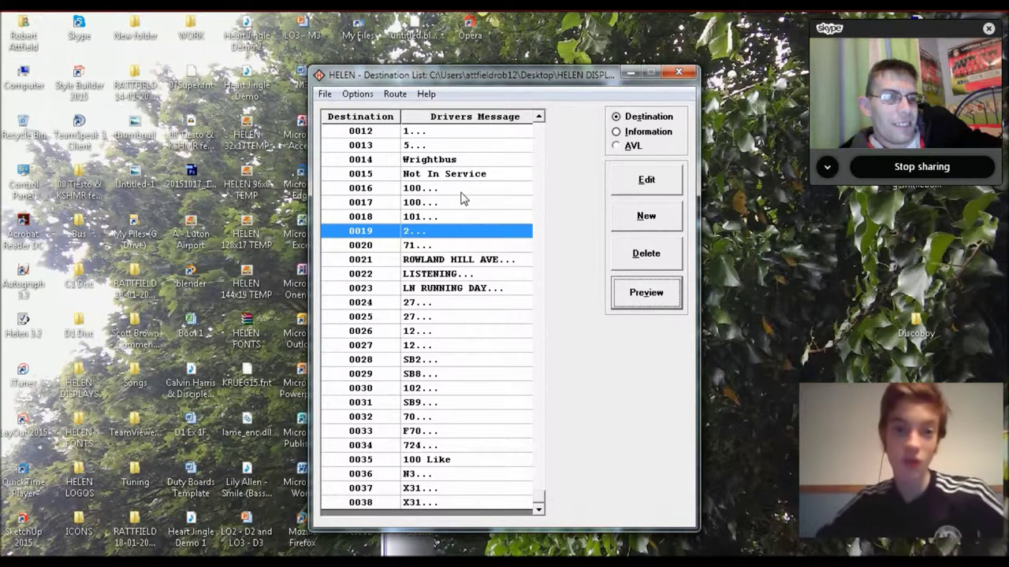
pyautogui.click(357, 94)
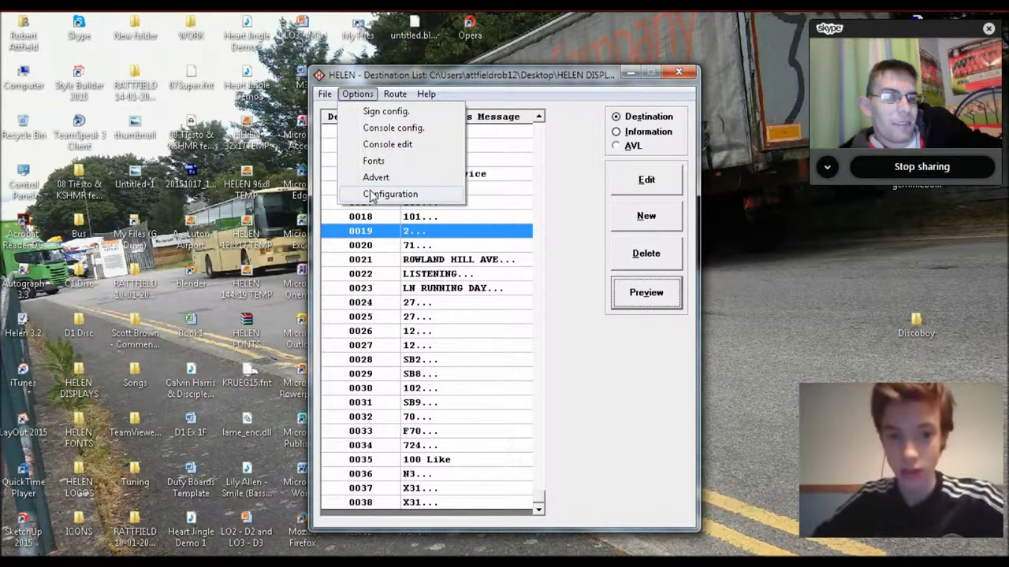
# Enable Asymmetric Two Line Super-X in the general configuration
pyautogui.click(376, 195)
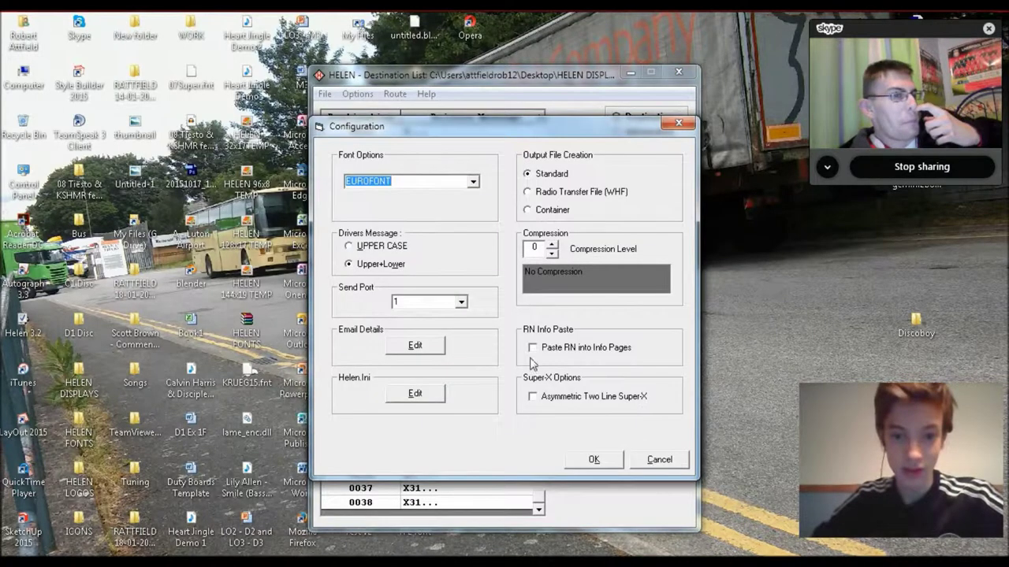
pyautogui.click(534, 398)
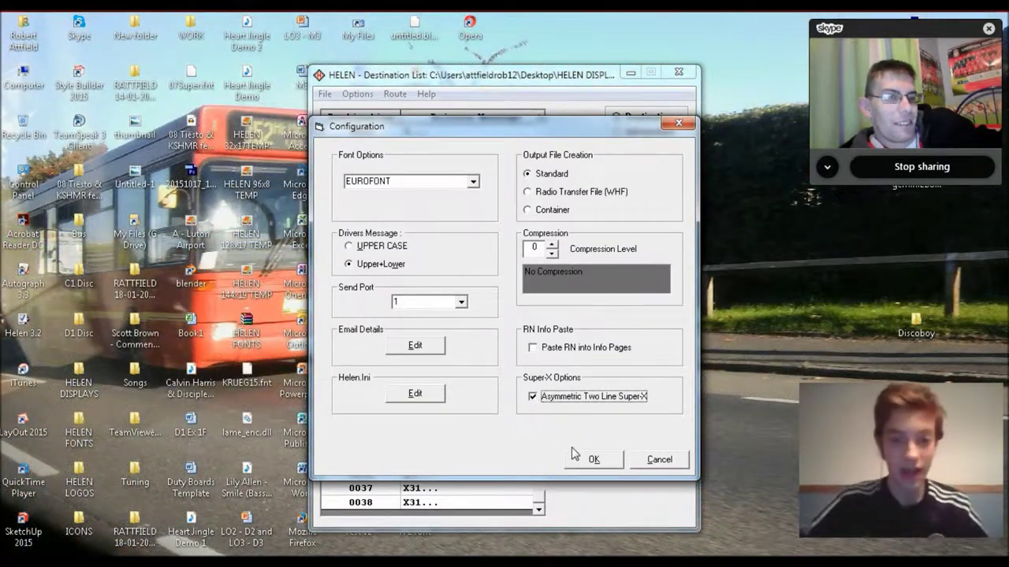
pyautogui.click(585, 456)
# Start a new destination entry, abandoning and restarting it once
pyautogui.click(665, 219)
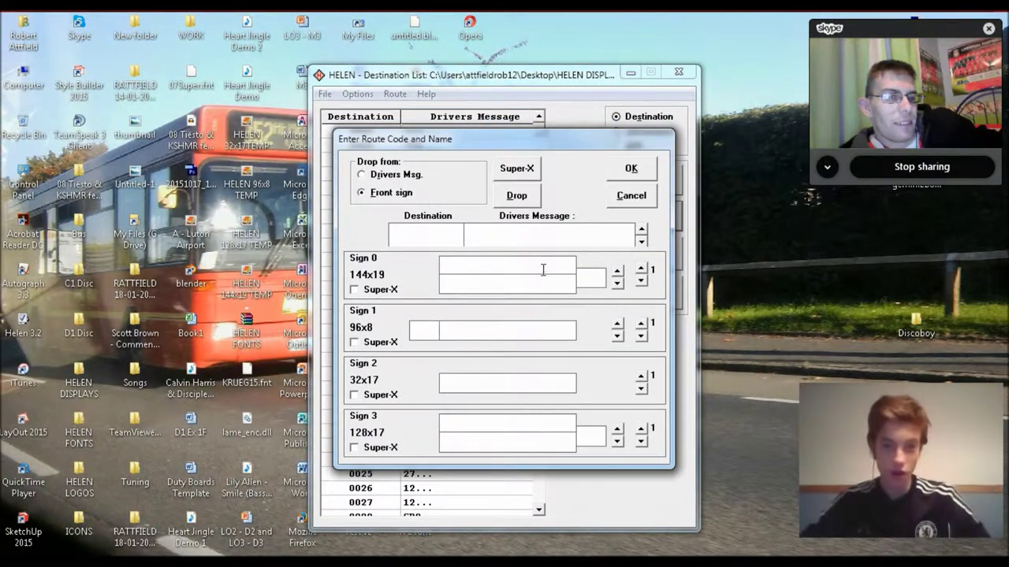
pyautogui.click(630, 194)
pyautogui.moveTo(537, 153); pyautogui.dragTo(540, 530)
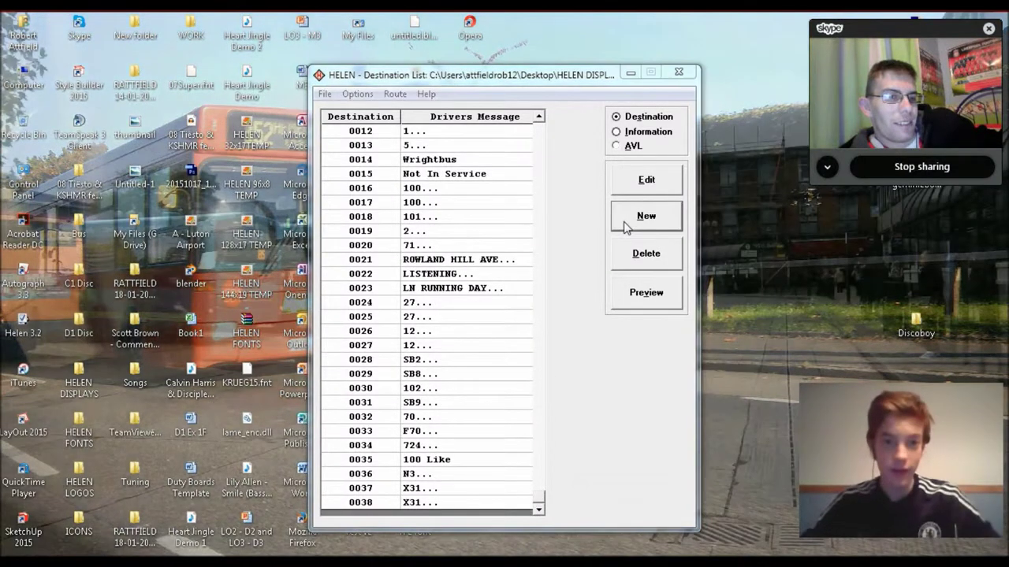
pyautogui.click(622, 225)
# Accept destination number 0039 and set the driver's message to M.Keynes
pyautogui.press('Tab')
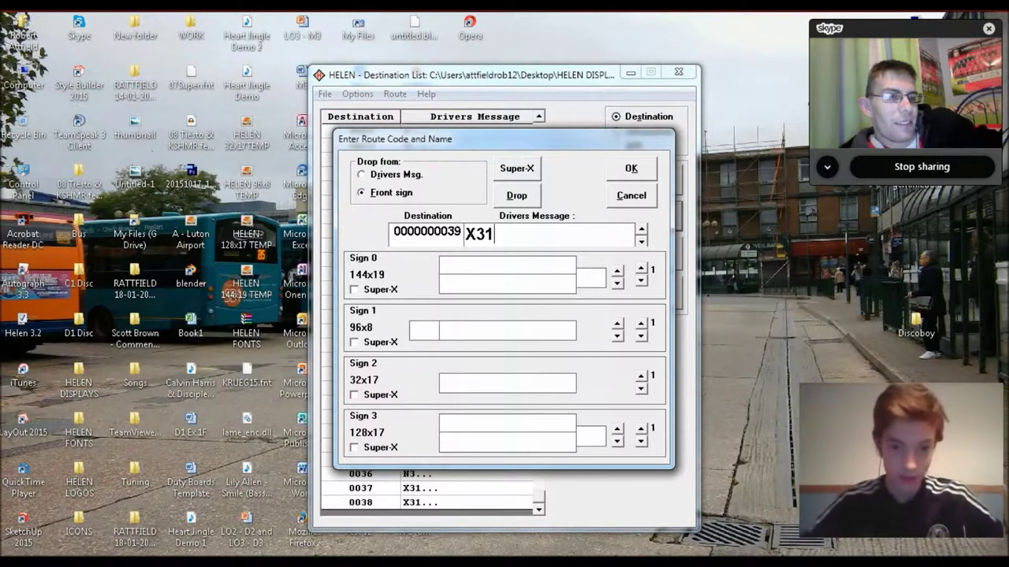
pyautogui.click(639, 230)
pyautogui.write('M')
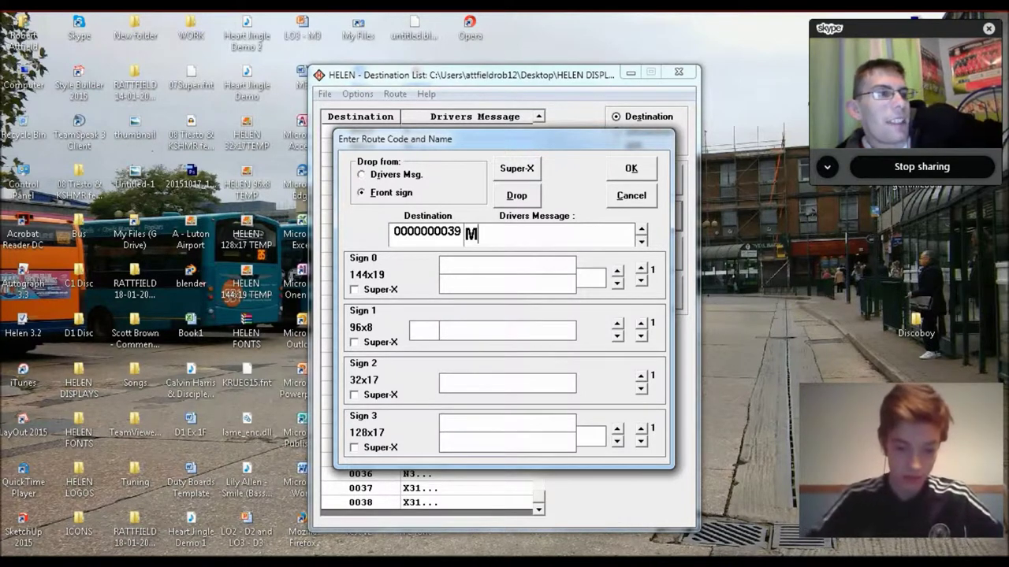
pyautogui.write('.Keynes')
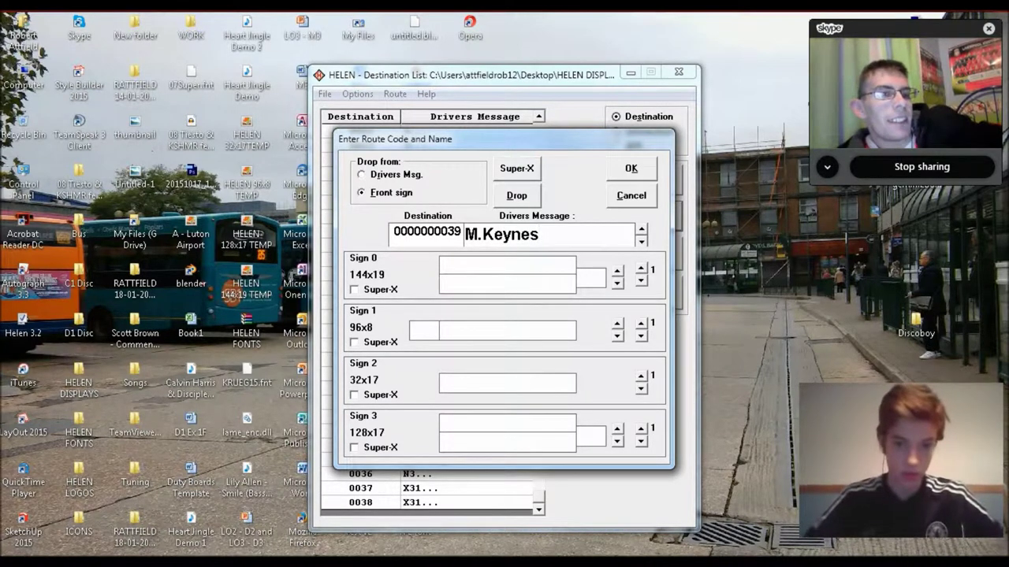
pyautogui.press('Tab')
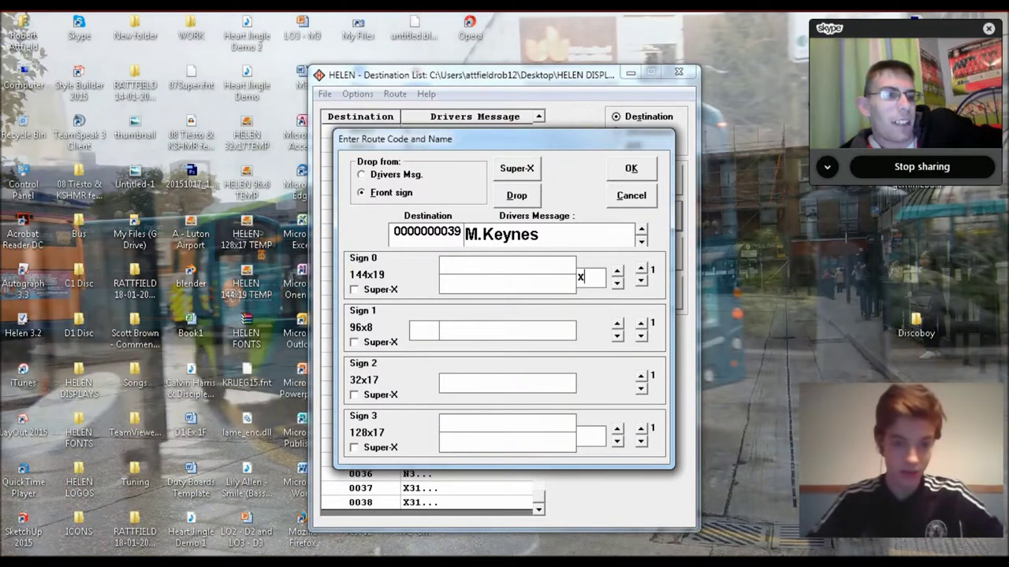
pyautogui.write('x31')
pyautogui.press('BackSpace')
pyautogui.press('BackSpace')
pyautogui.press('BackSpace')
pyautogui.press('Tab')
pyautogui.write('via hatters W')
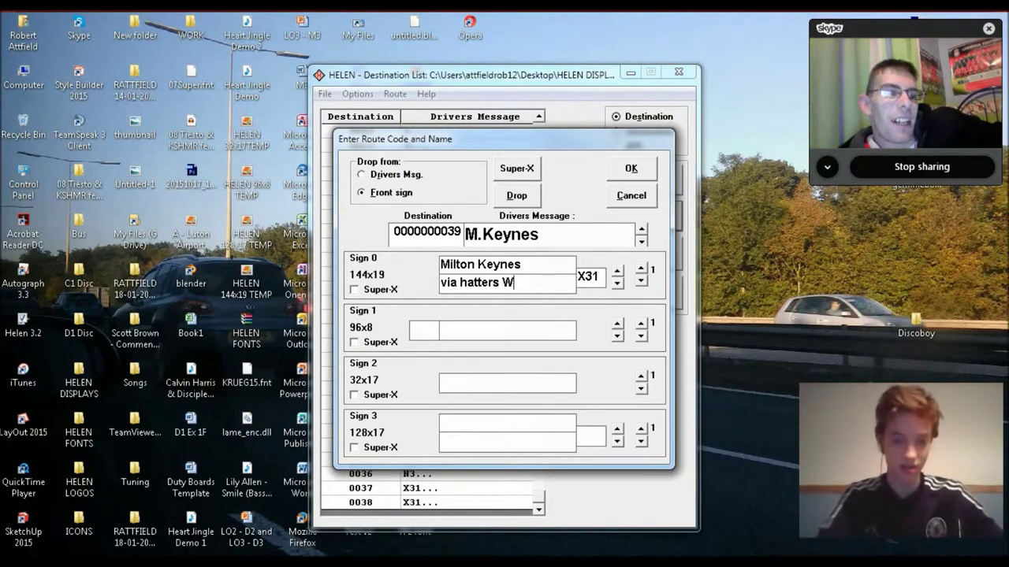
# Type Sign 0's via line through Dallow Road, Hospital and Dunstable, fixing the typo
pyautogui.press('BackSpace')
pyautogui.press('BackSpace')
pyautogui.press('BackSpace')
pyautogui.press('BackSpace')
pyautogui.press('BackSpace')
pyautogui.press('BackSpace')
pyautogui.press('BackSpace')
pyautogui.press('BackSpace')
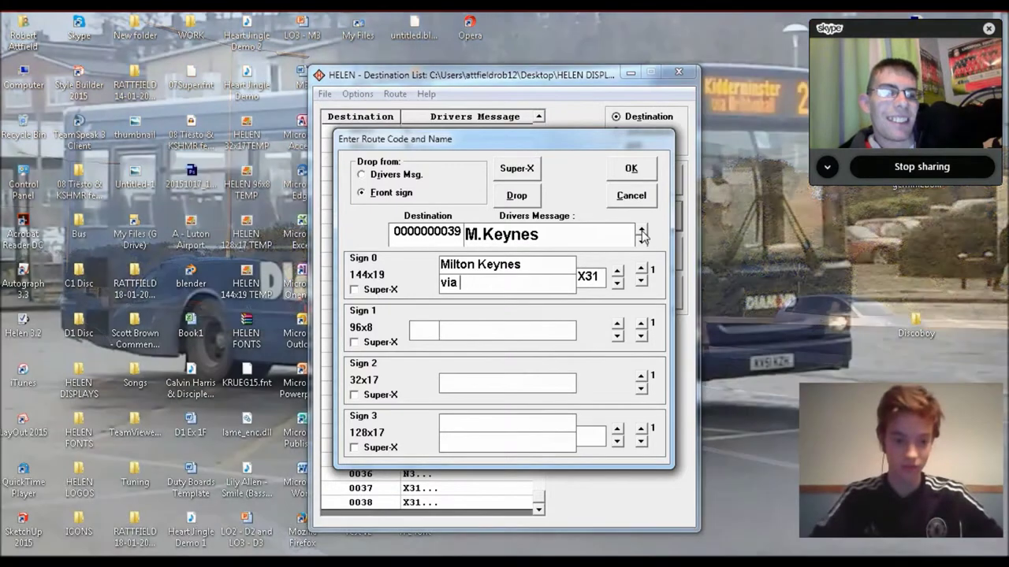
pyautogui.write('Dallow')
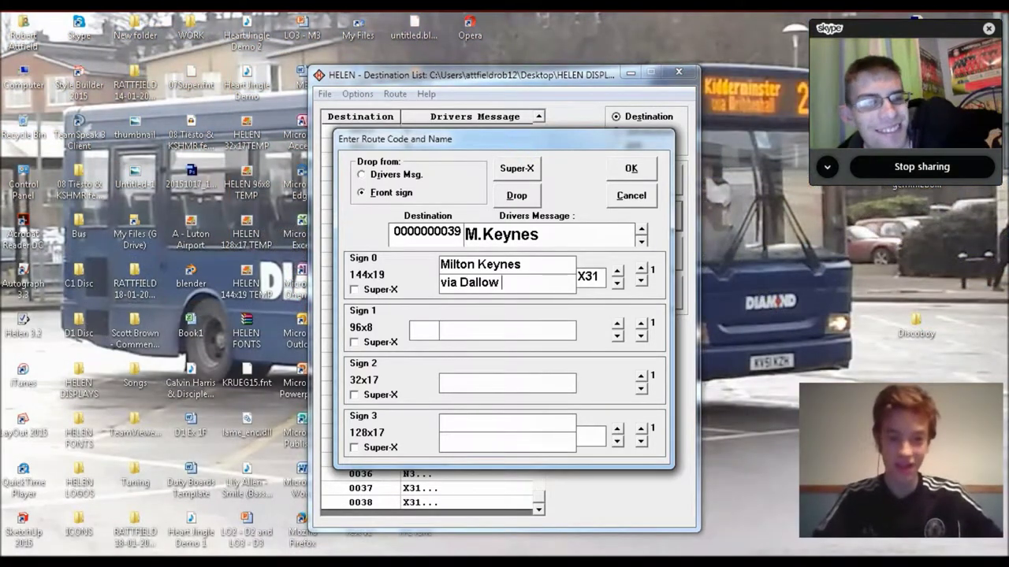
pyautogui.write(' Road - L')
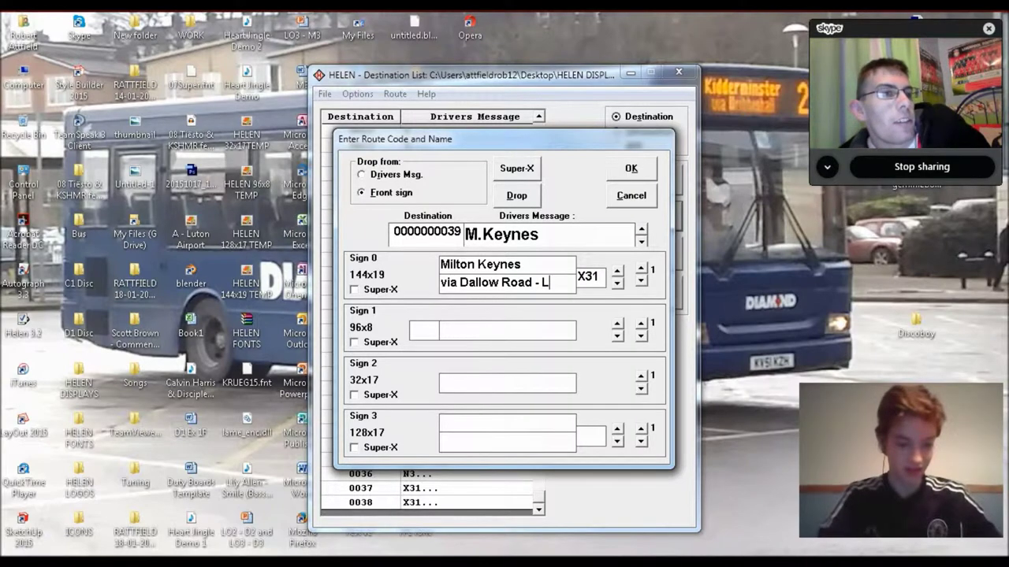
pyautogui.write('Hospc')
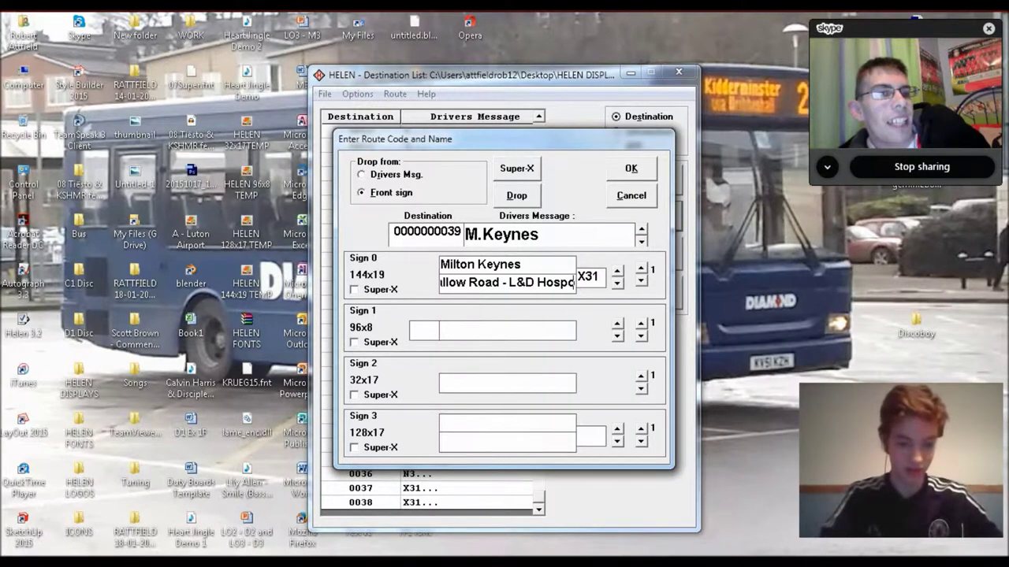
pyautogui.write('otal')
pyautogui.press('BackSpace')
pyautogui.press('BackSpace')
pyautogui.press('BackSpace')
pyautogui.press('BackSpace')
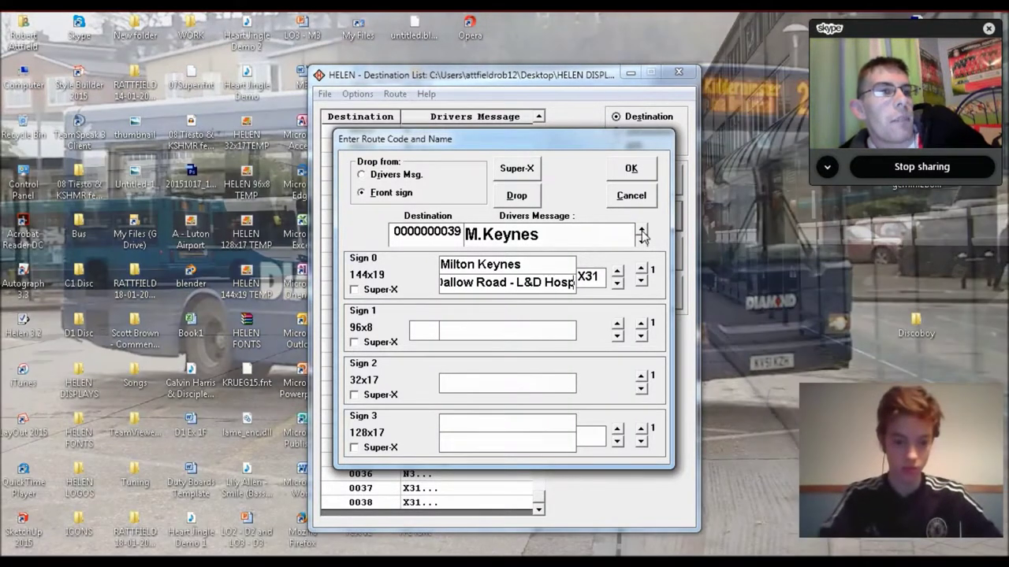
pyautogui.write('ital -')
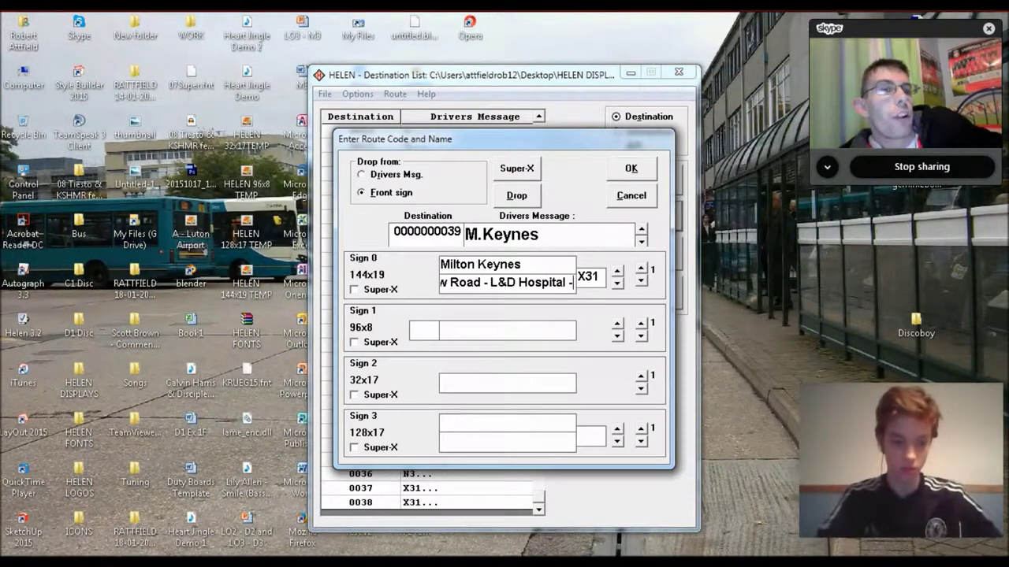
pyautogui.write(' Dunstable ')
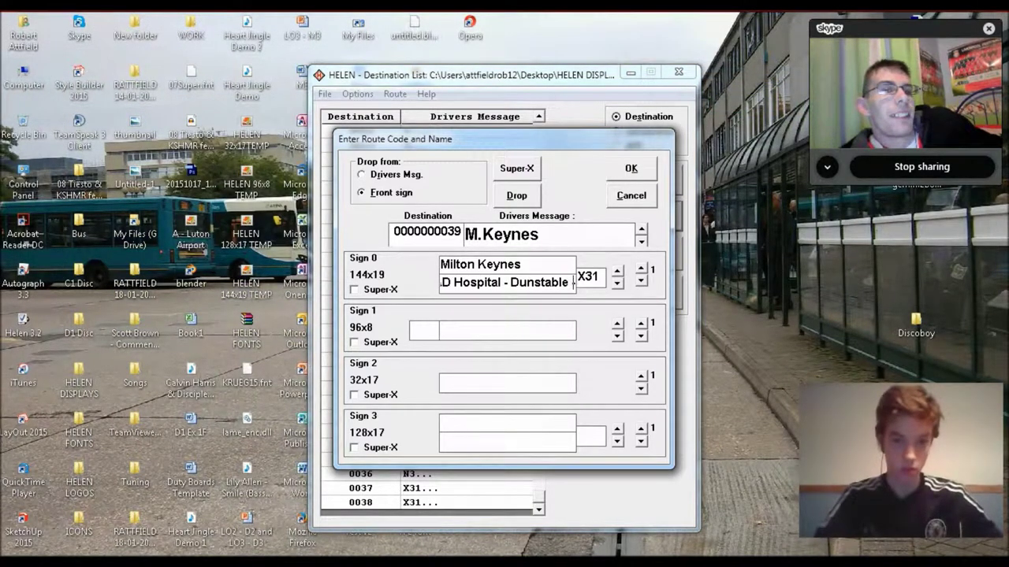
pyautogui.write('-')
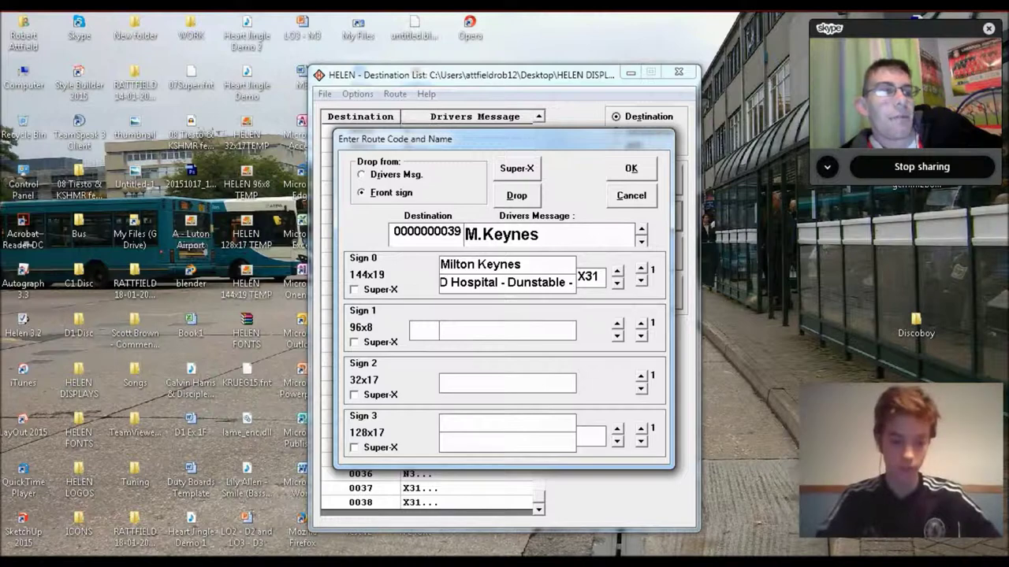
pyautogui.write(' Hoc')
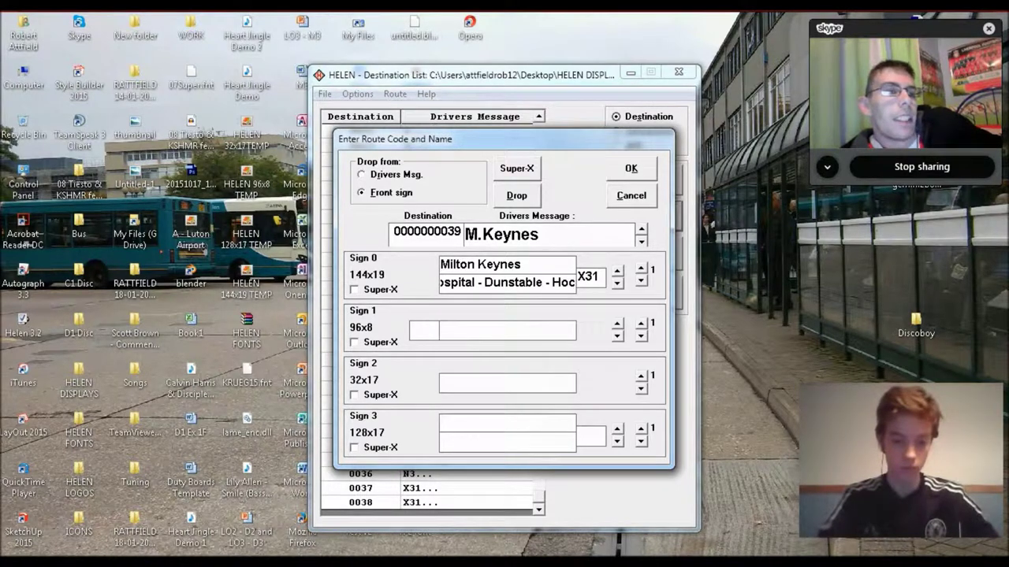
pyautogui.write('k')
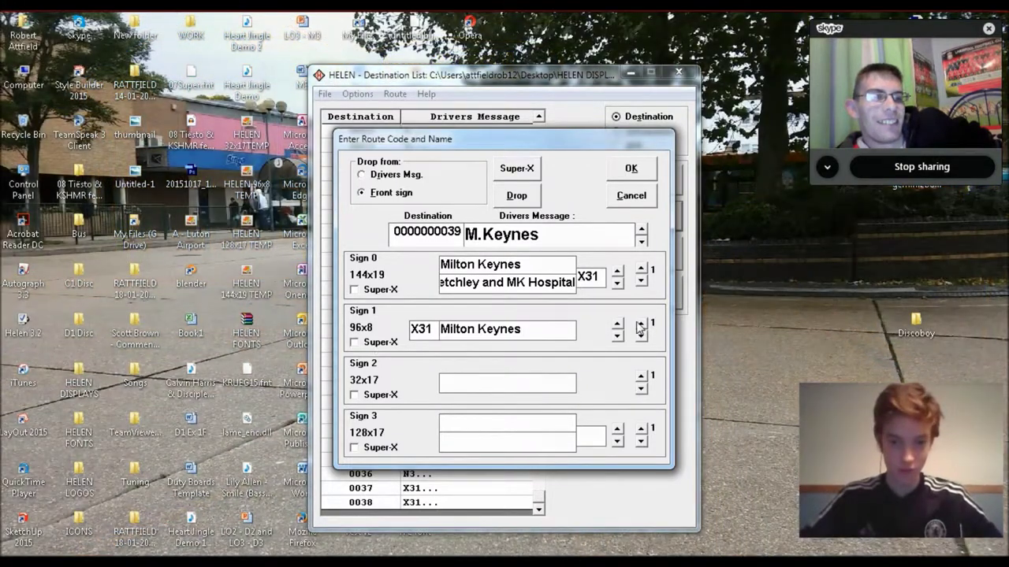
# Add a second page to Sign 1
pyautogui.click(641, 325)
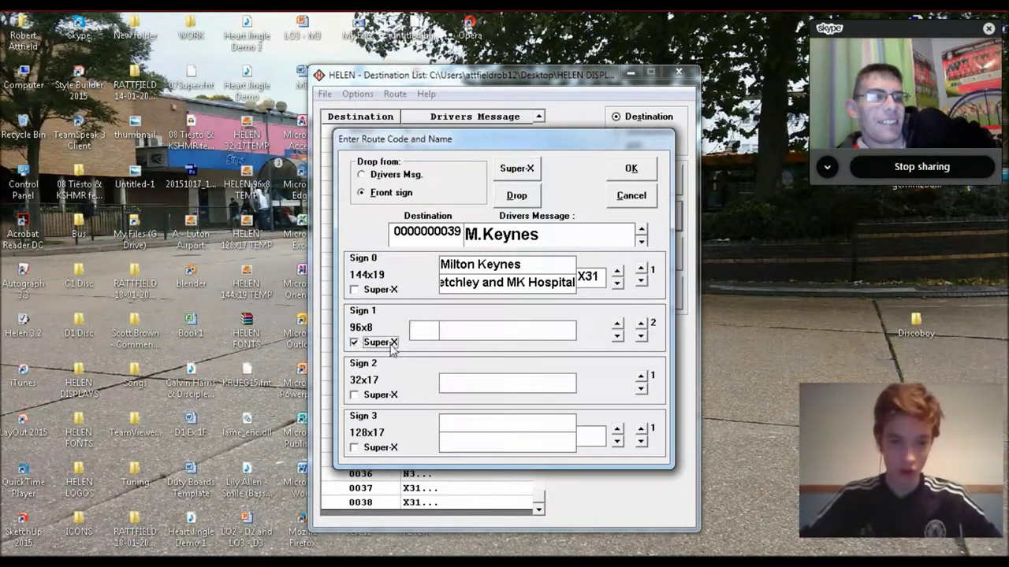
# Make Sign 1's second page read 'via Dunstable'
pyautogui.click(641, 336)
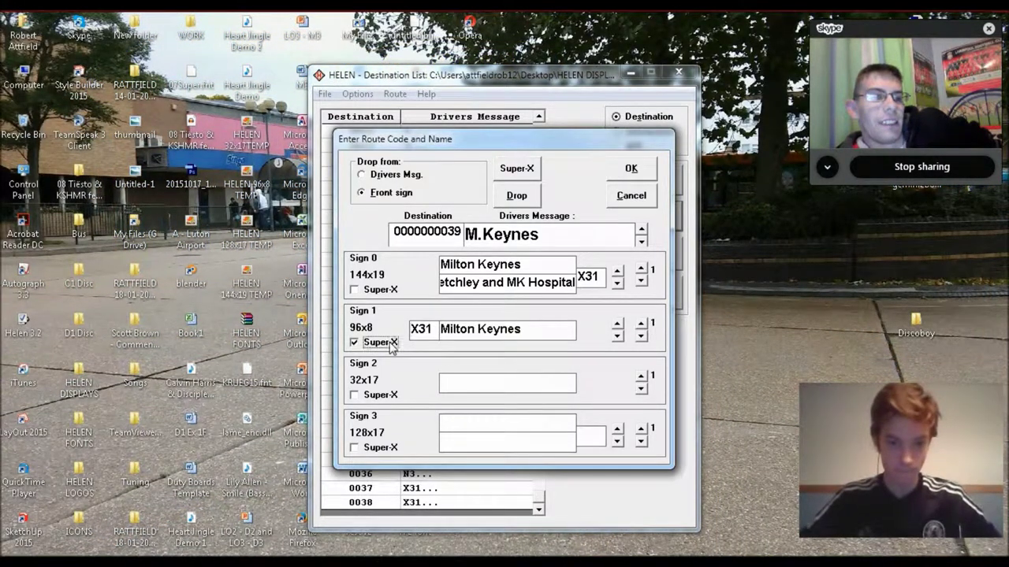
pyautogui.click(641, 324)
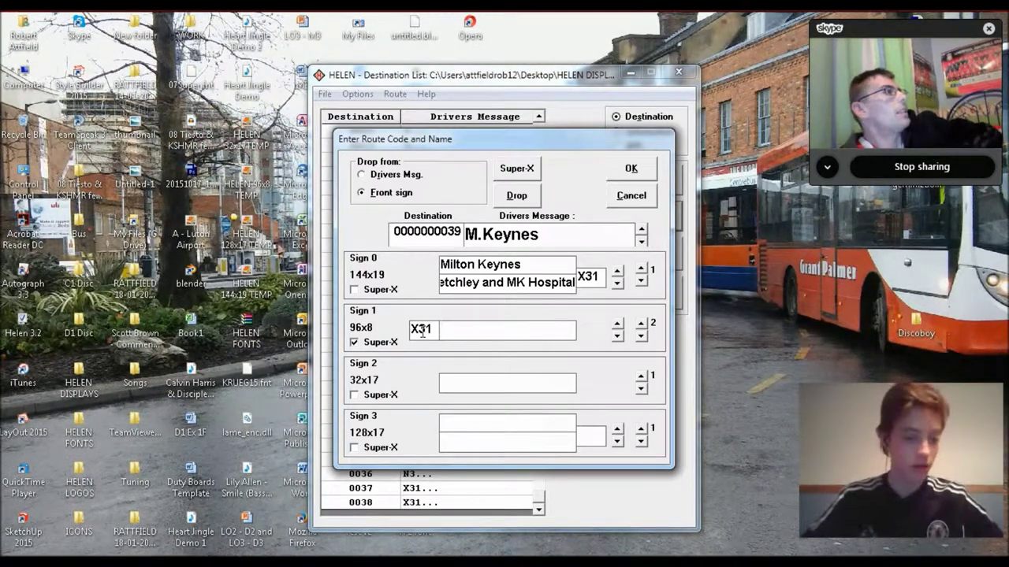
pyautogui.write('X')
pyautogui.press('BackSpace')
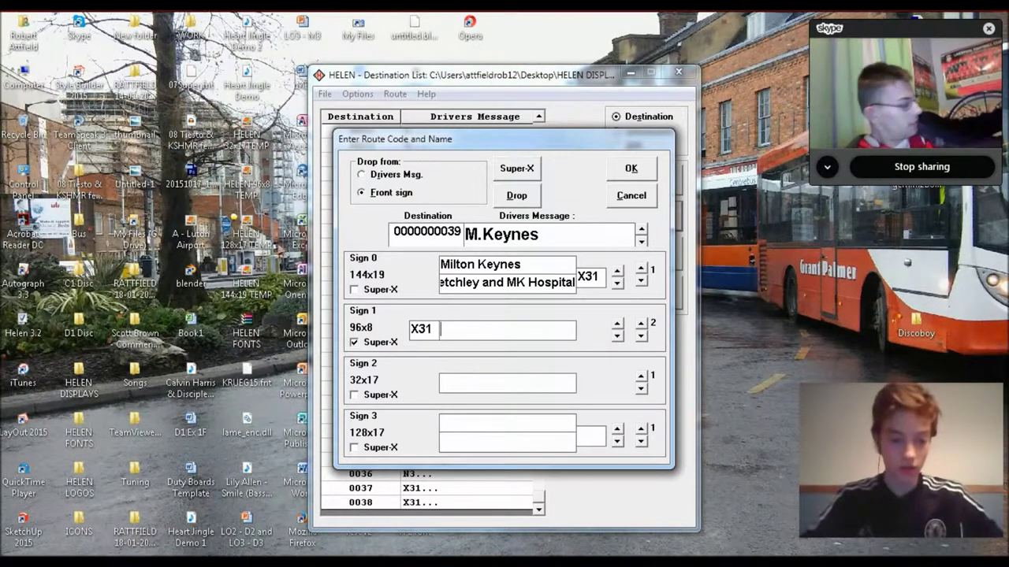
pyautogui.write('via Dunstable')
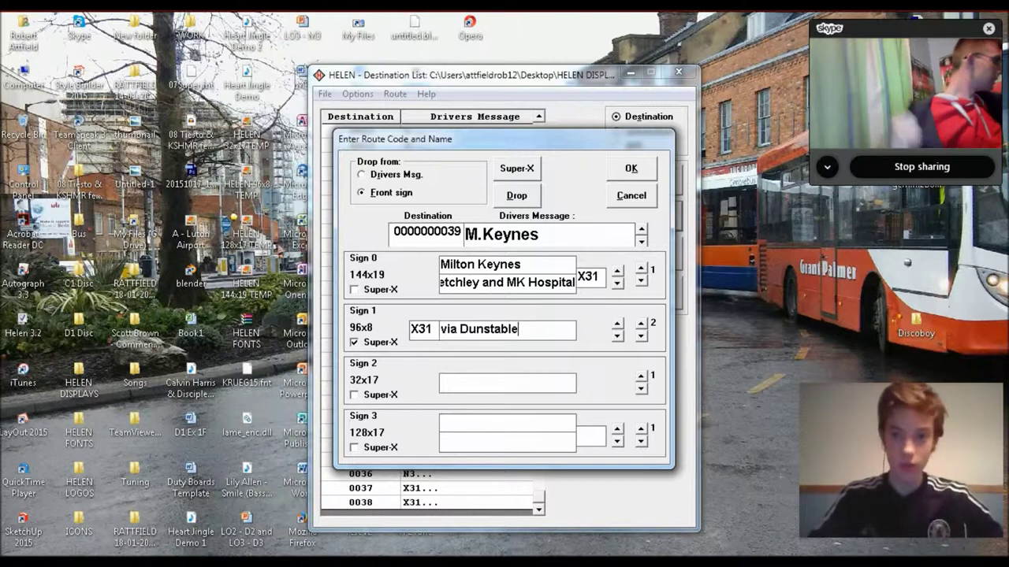
# Add Sign 1 pages three ('X' Milton Keynes) and four ('via Hockliffe')
pyautogui.click(641, 324)
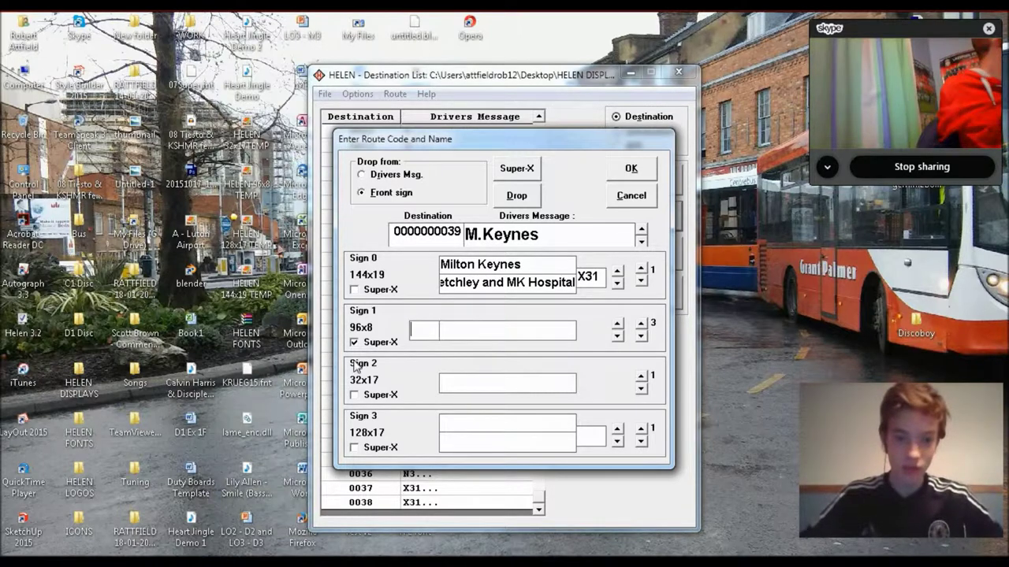
pyautogui.click(416, 330)
pyautogui.write('X31')
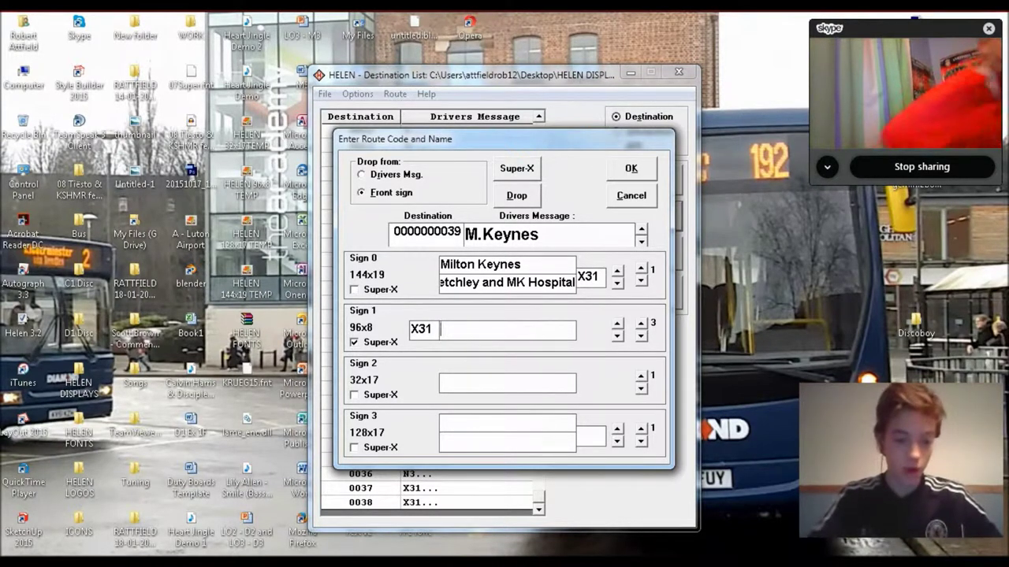
pyautogui.write('Milton Keynes')
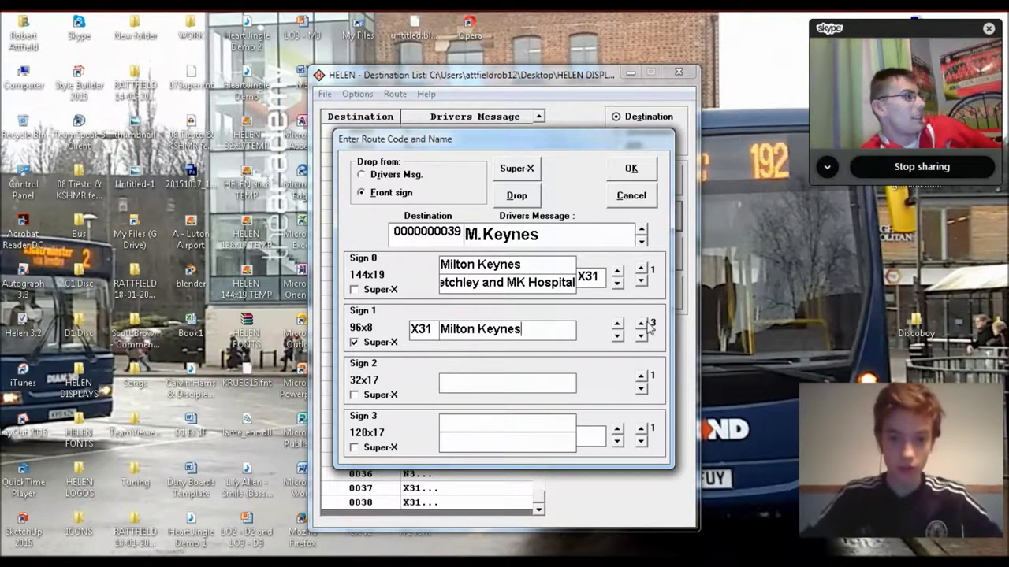
pyautogui.click(641, 324)
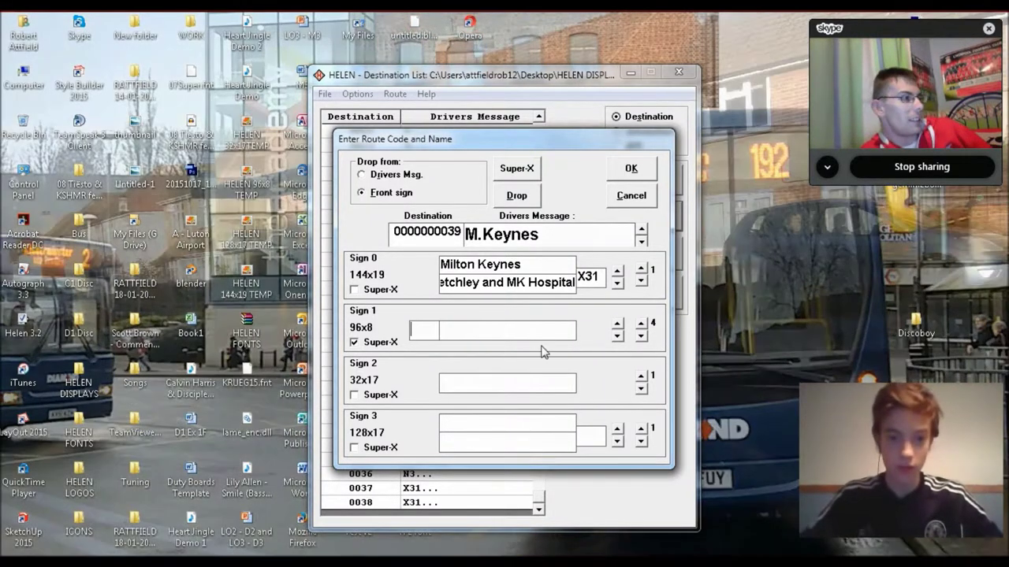
pyautogui.click(431, 333)
pyautogui.write('X31')
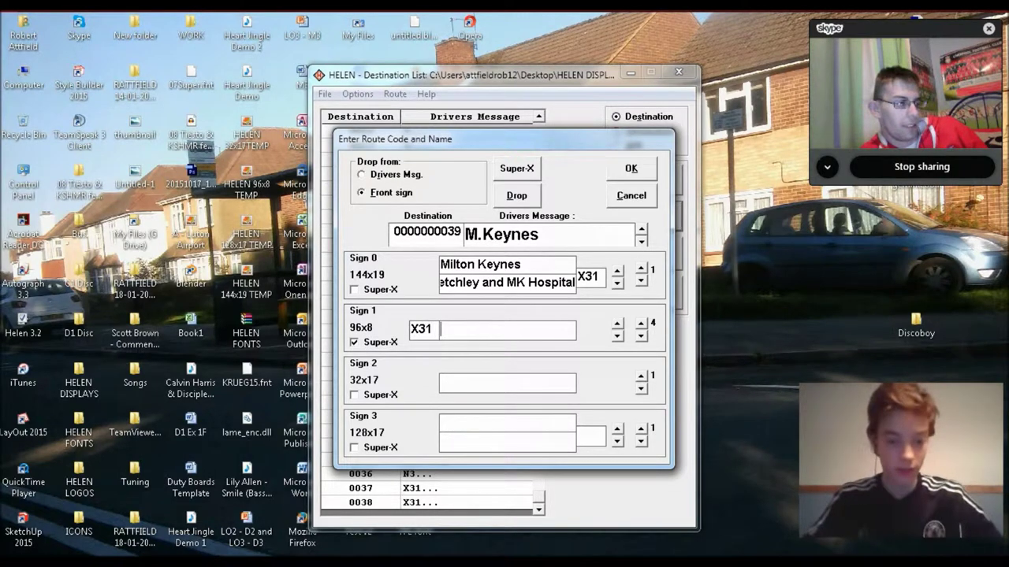
pyautogui.write('via Hockliffe')
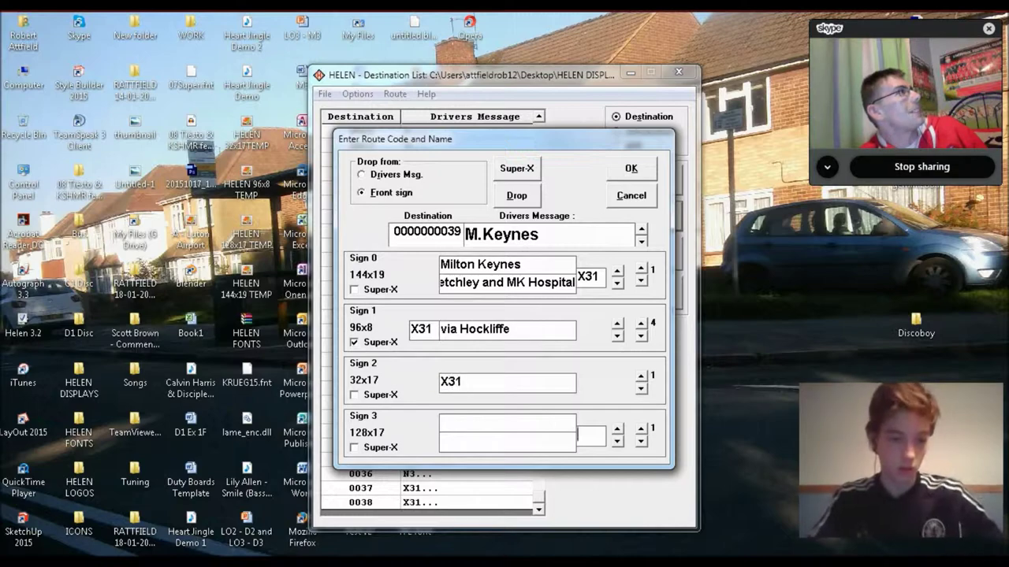
# Copy Sign 0's via route line into Sign 3's second line
pyautogui.press('Tab')
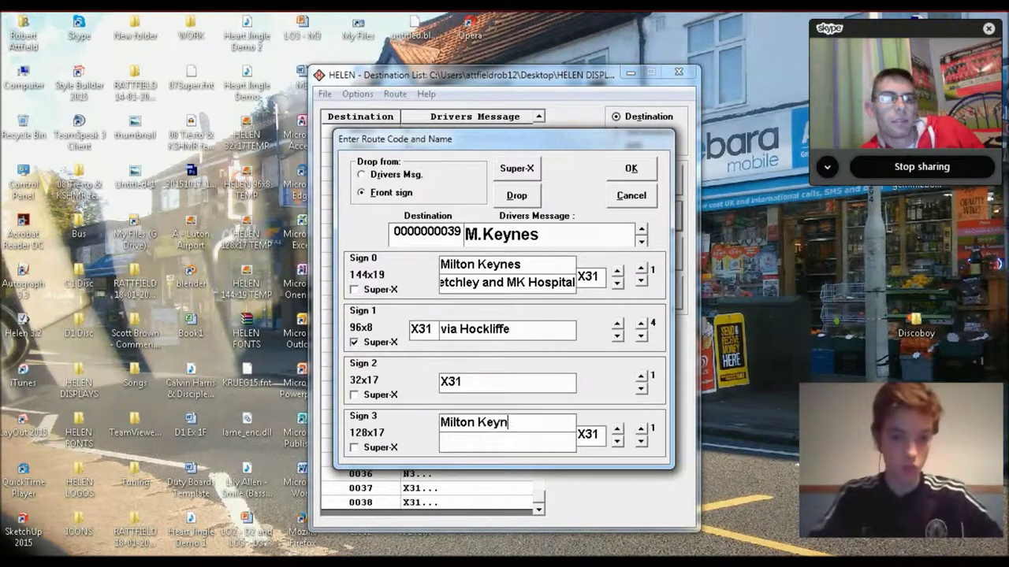
pyautogui.press('Tab')
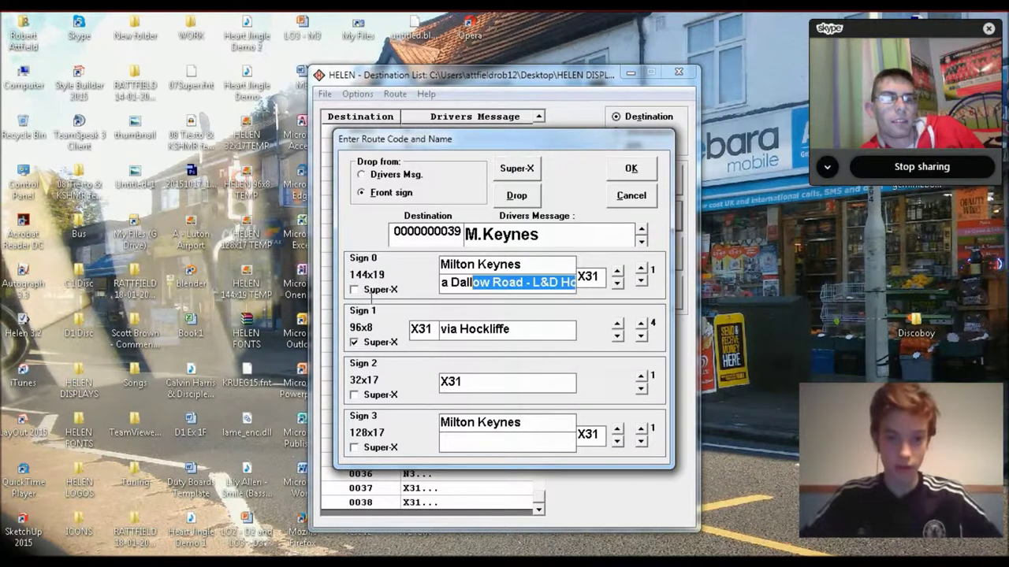
pyautogui.click(472, 439)
pyautogui.hotkey('ctrl', 'v')
# Save destination 0039, close the four-sign preview, and open its sign designer
pyautogui.click(632, 173)
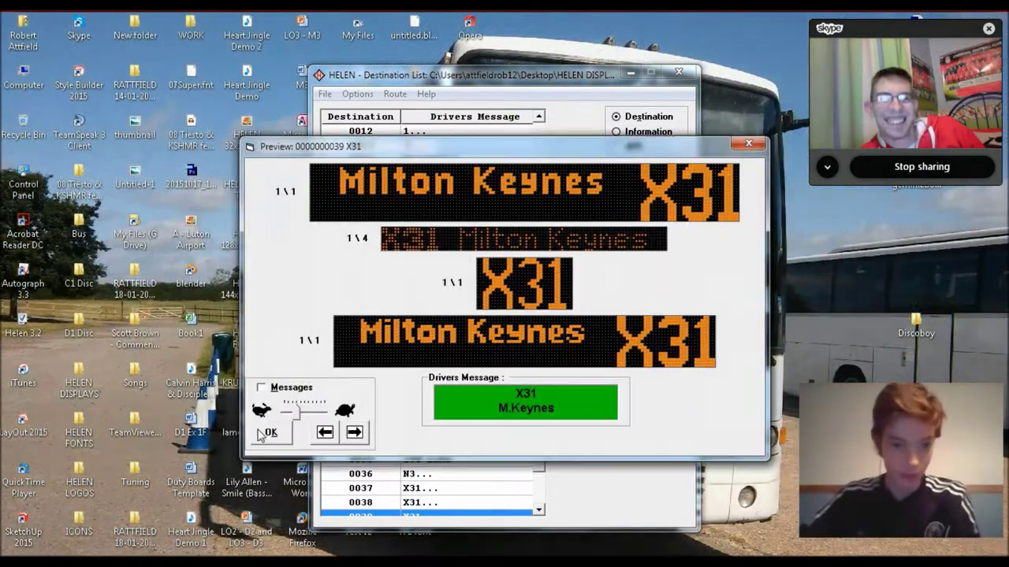
pyautogui.click(271, 433)
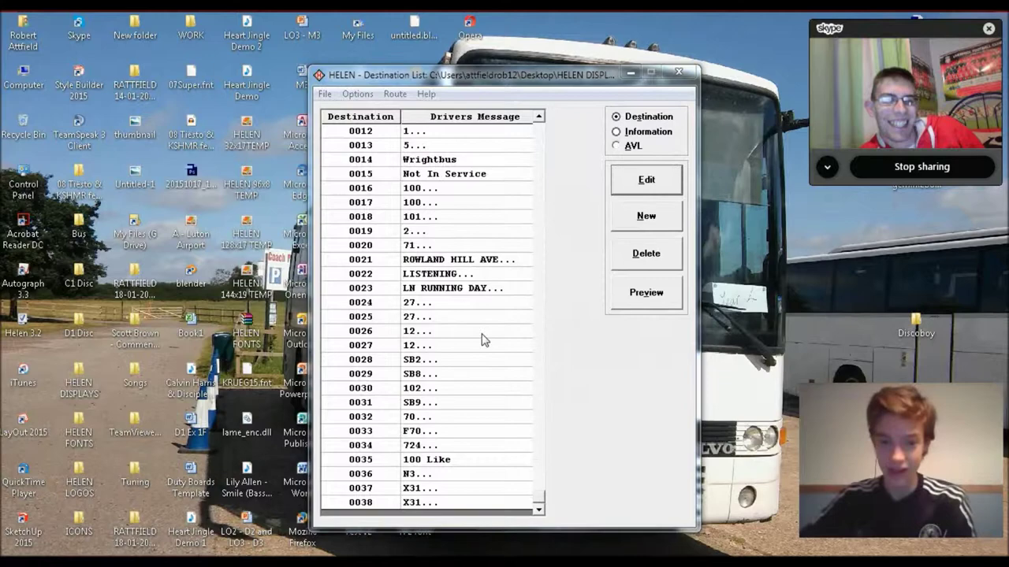
pyautogui.click(528, 344)
# Give Sign 0's lines the ROB_TEST and 11new fonts, toggling Super-X on then off
pyautogui.click(626, 211)
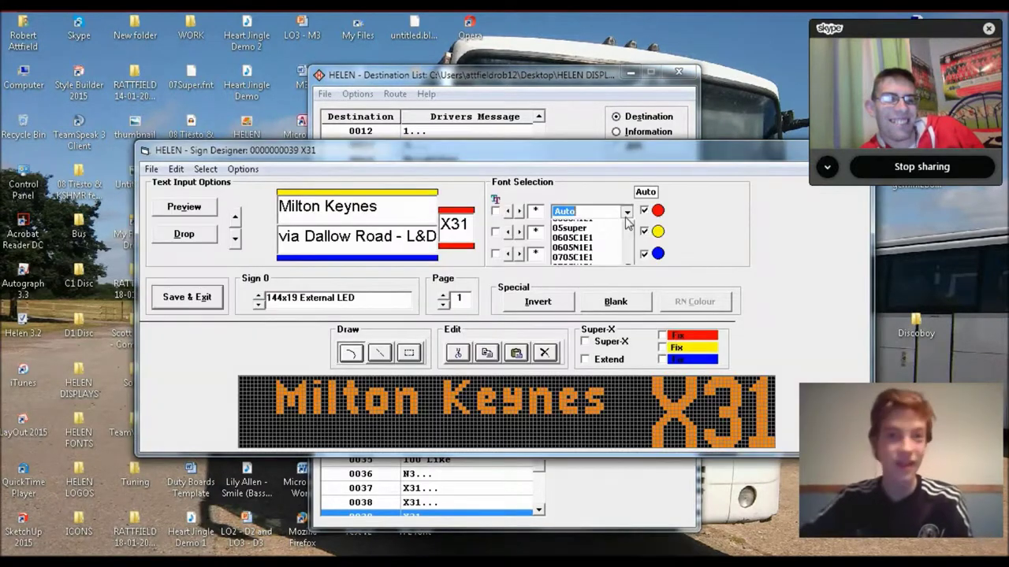
pyautogui.scroll(-10, 628, 238)
pyautogui.click(583, 266)
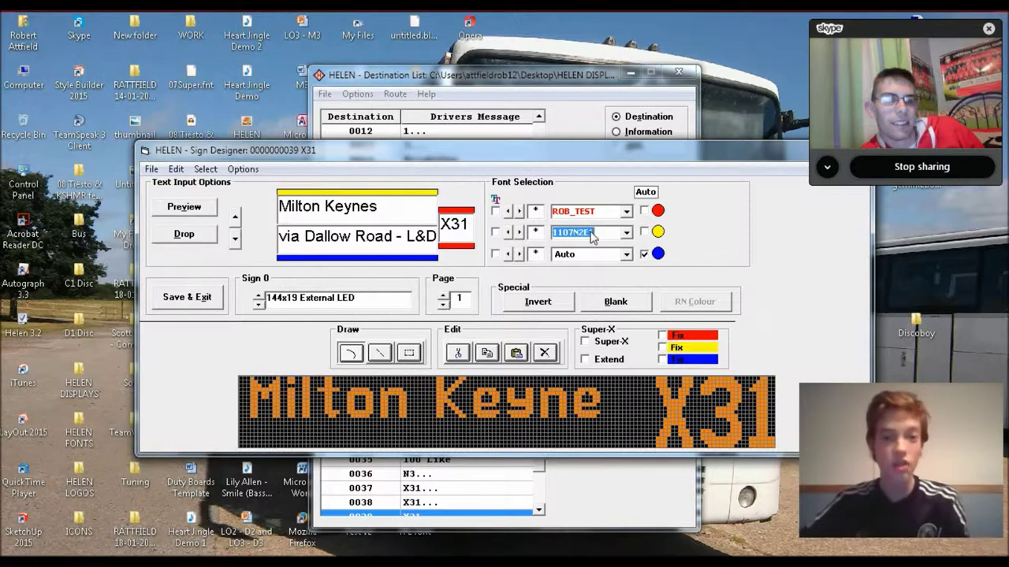
pyautogui.scroll(-2, 591, 236)
pyautogui.scroll(-1, 591, 236)
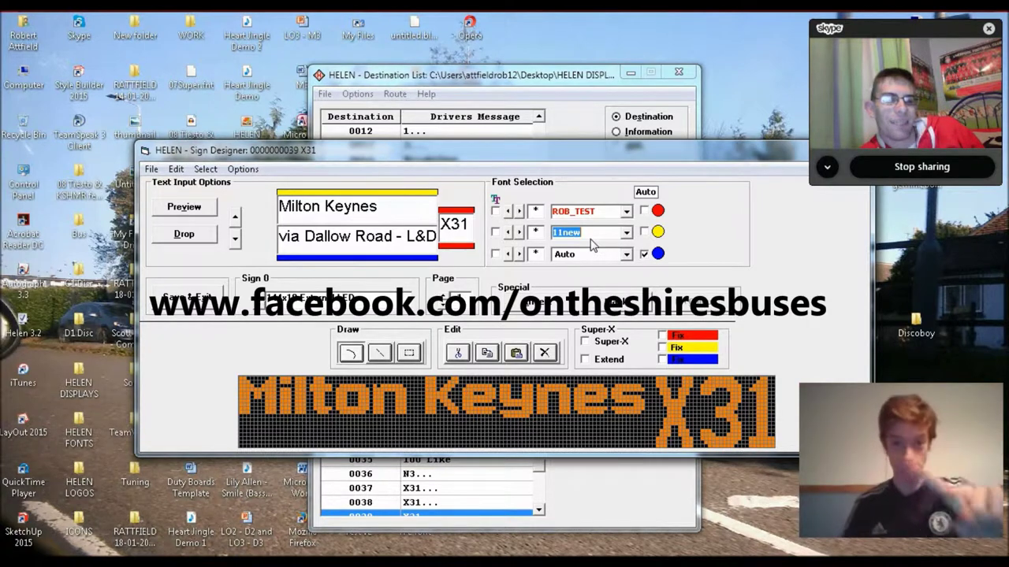
pyautogui.click(593, 253)
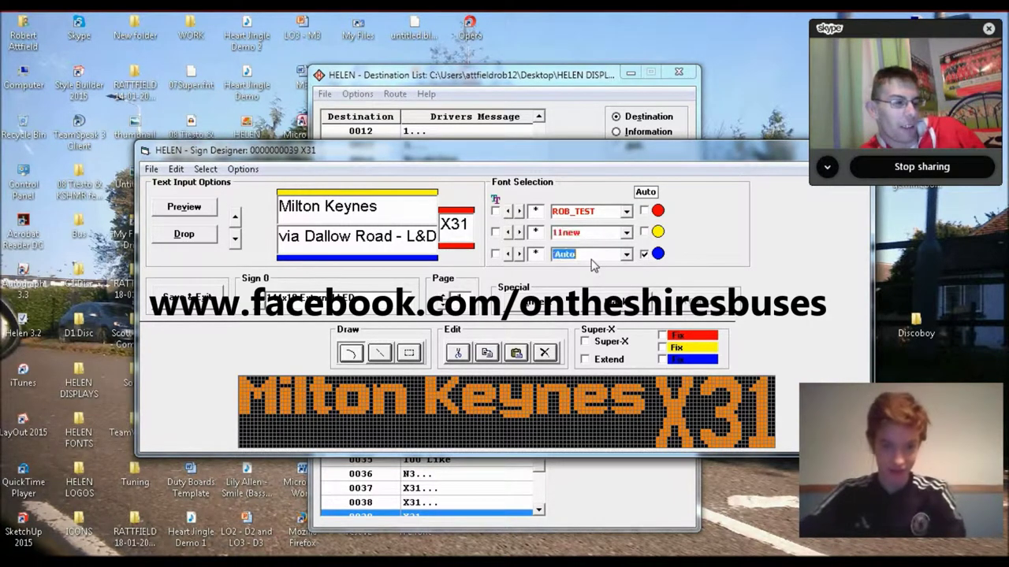
pyautogui.scroll(-1, 593, 265)
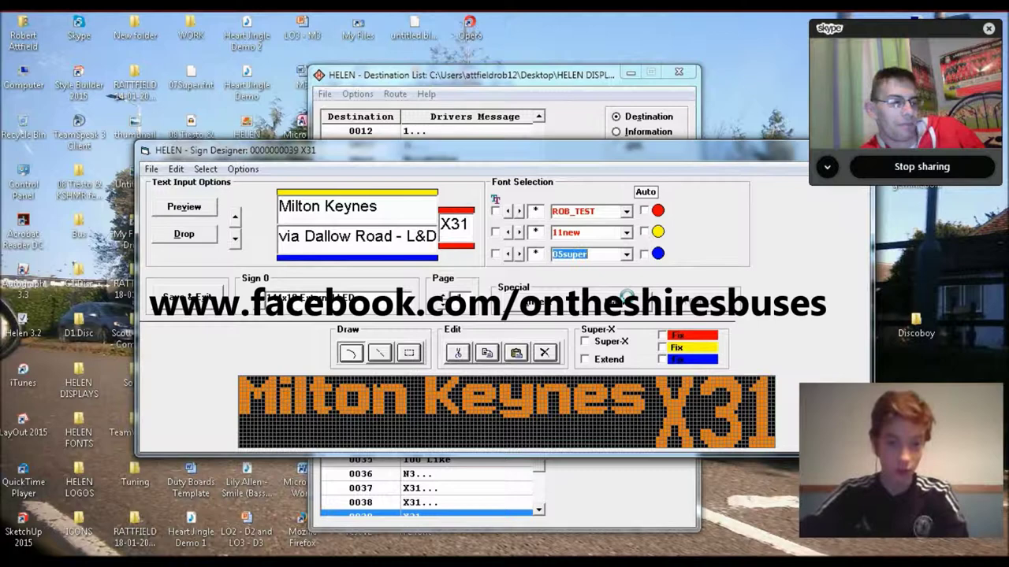
pyautogui.click(618, 342)
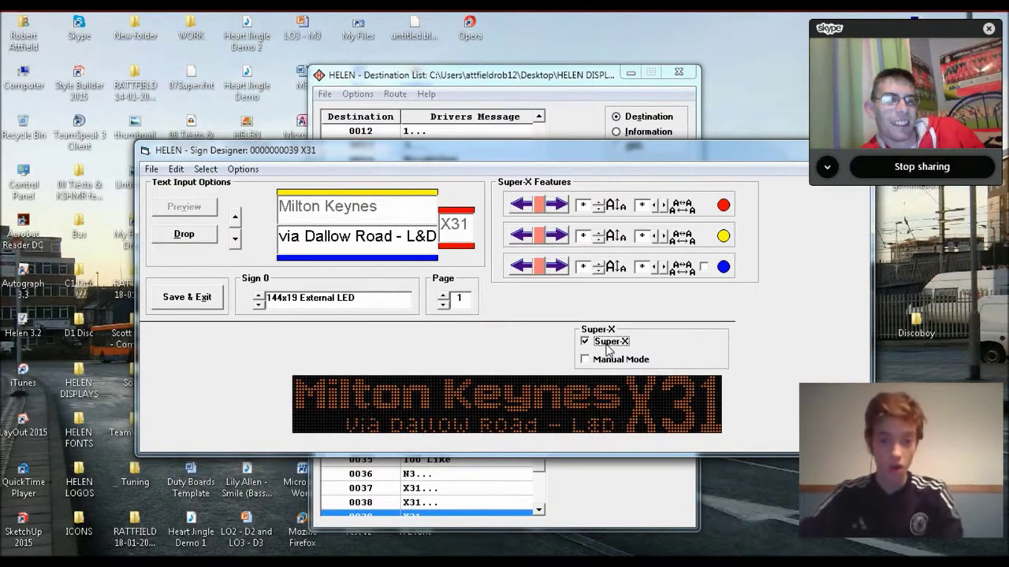
pyautogui.click(611, 342)
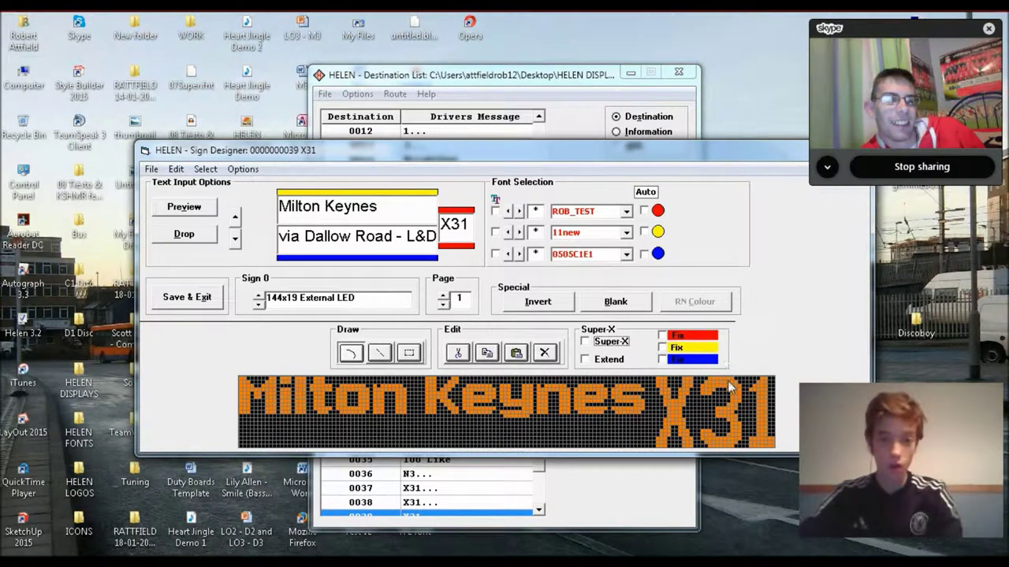
# Fix the X31 and Milton Keynes lines and enable Super-X on Sign 0
pyautogui.click(613, 345)
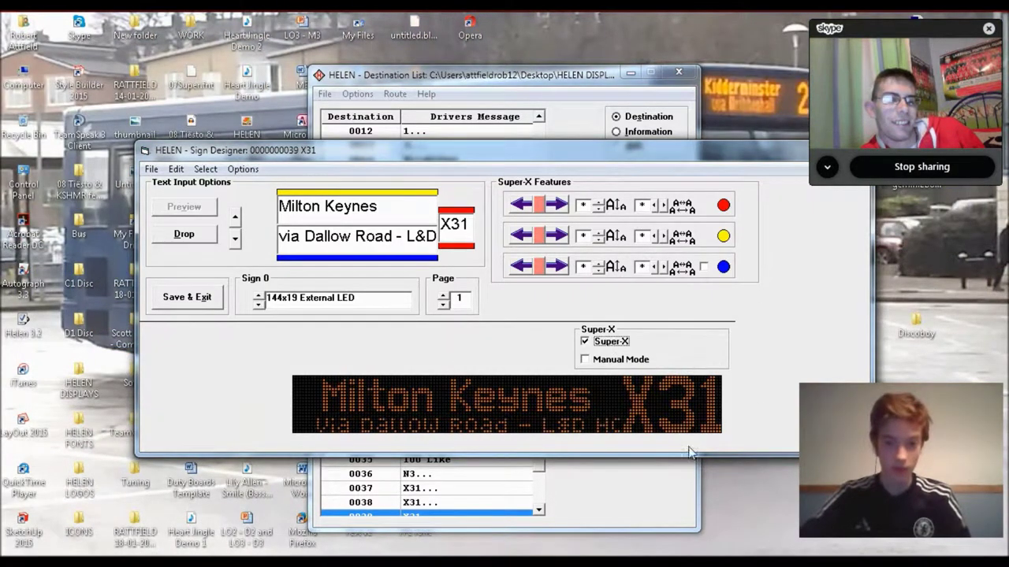
pyautogui.click(612, 342)
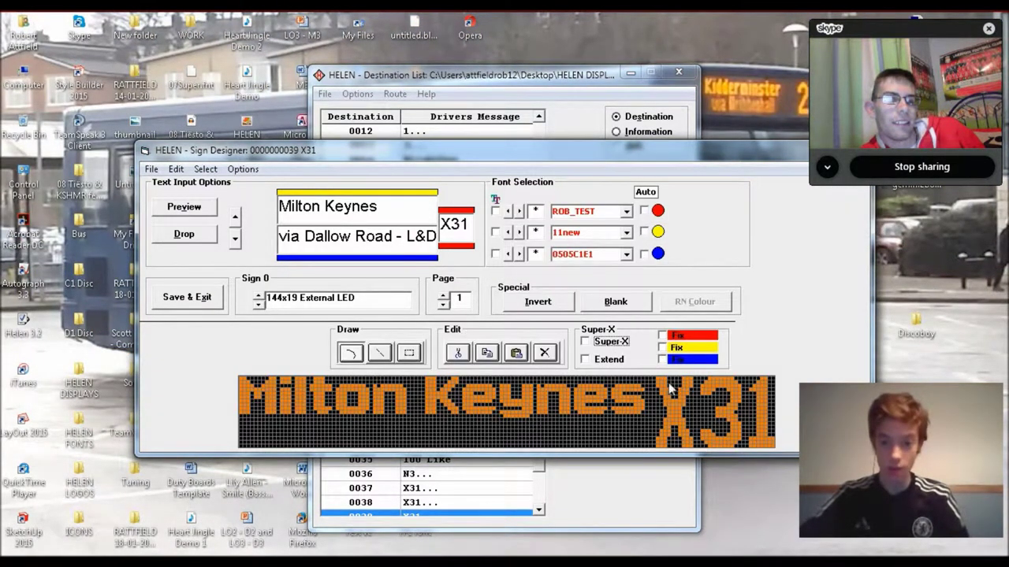
pyautogui.click(662, 334)
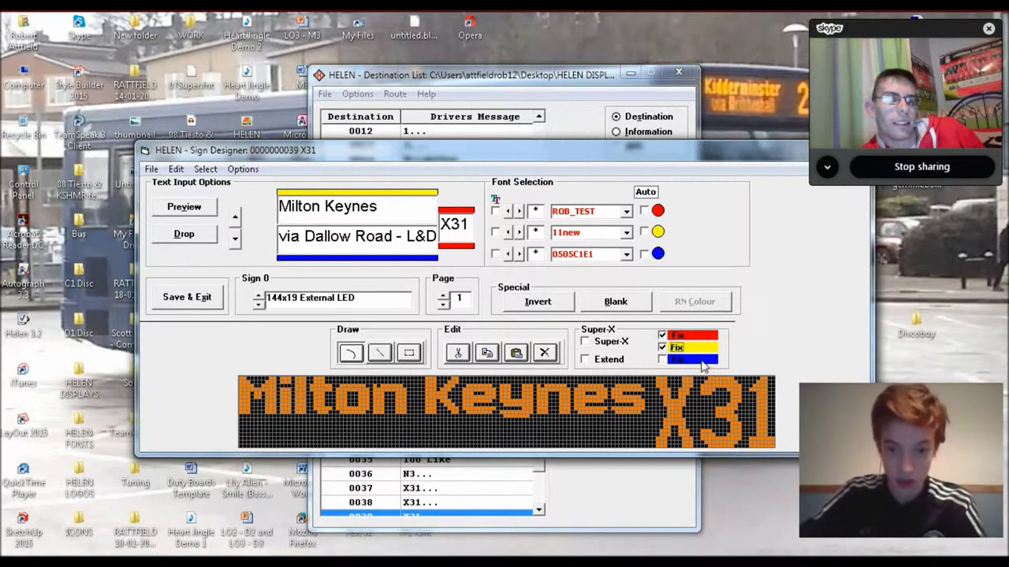
pyautogui.click(613, 342)
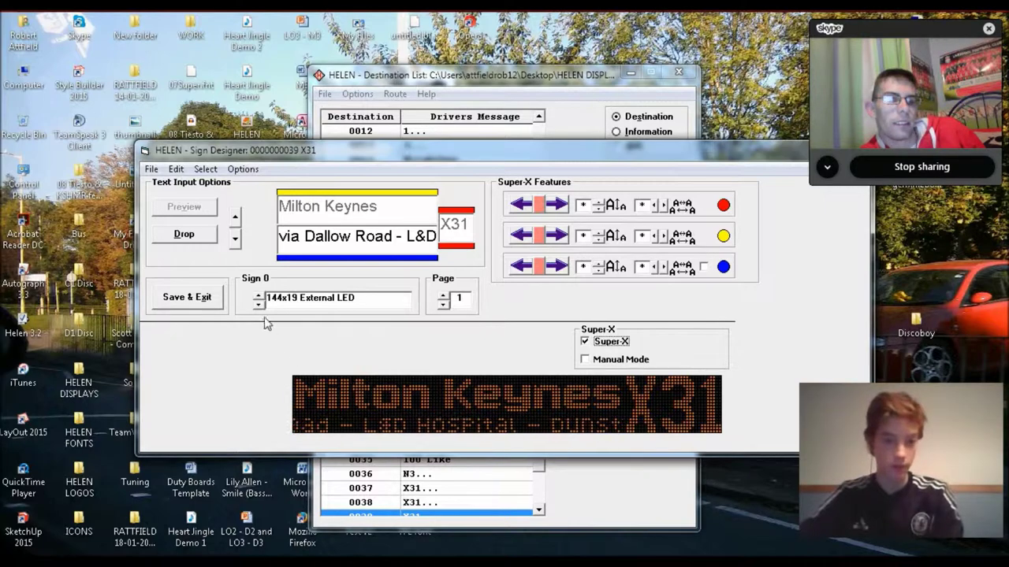
pyautogui.click(258, 294)
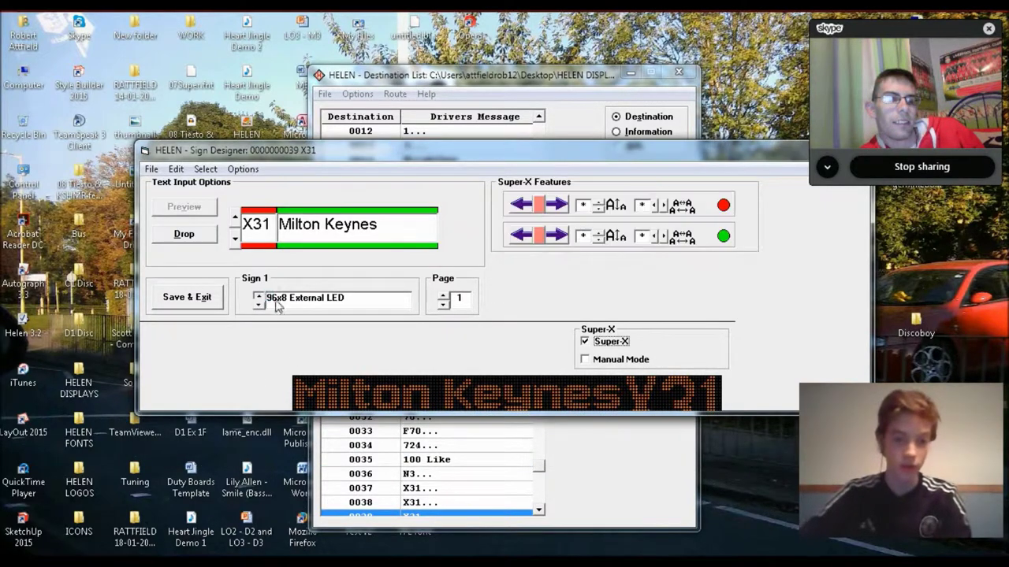
# On page 4 of the 96x8 sign, set the second line's Super-X value to 1
pyautogui.click(444, 297)
pyautogui.click(443, 297)
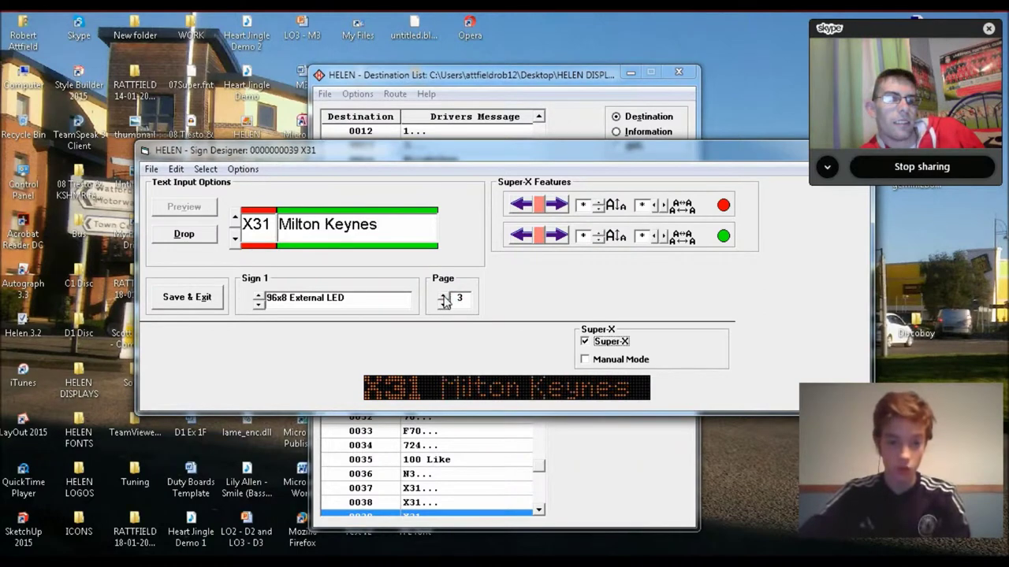
pyautogui.click(444, 297)
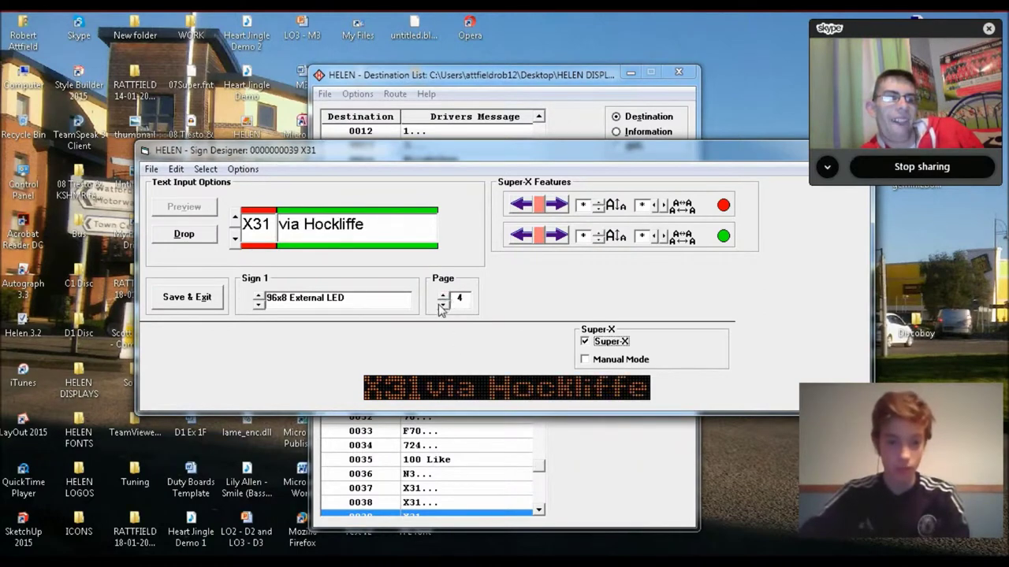
pyautogui.click(444, 303)
pyautogui.click(444, 296)
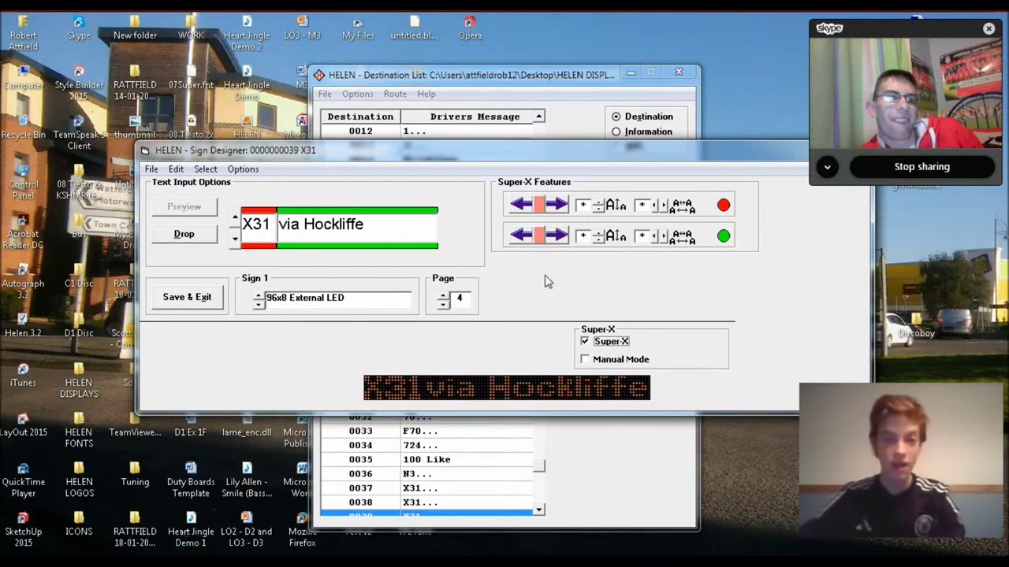
pyautogui.click(598, 233)
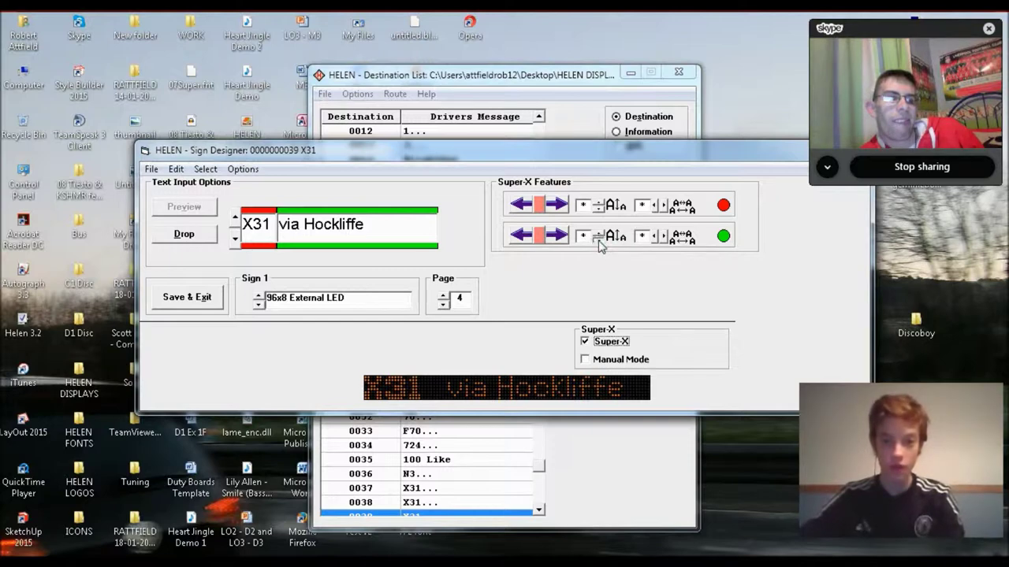
pyautogui.click(599, 241)
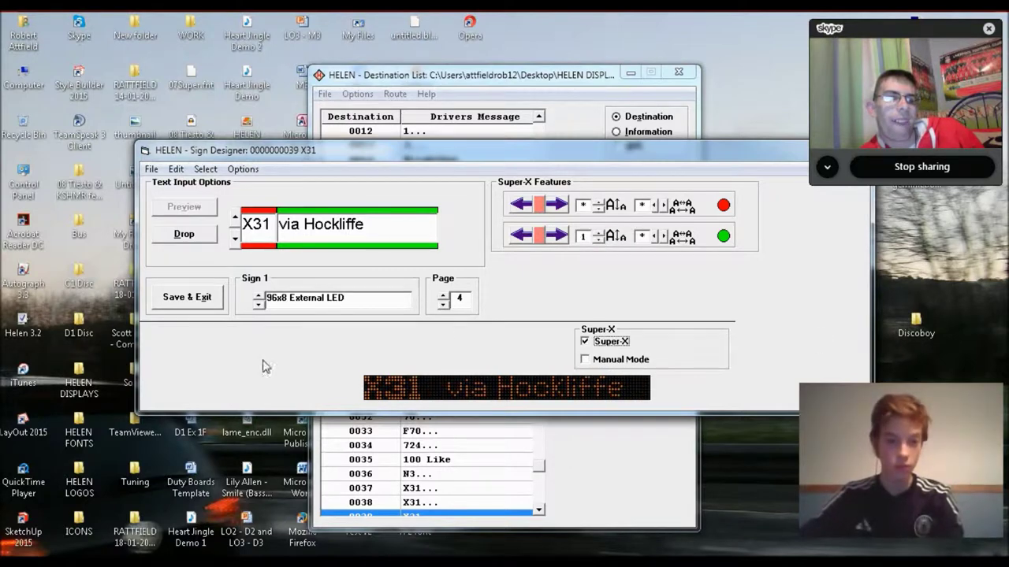
pyautogui.click(259, 304)
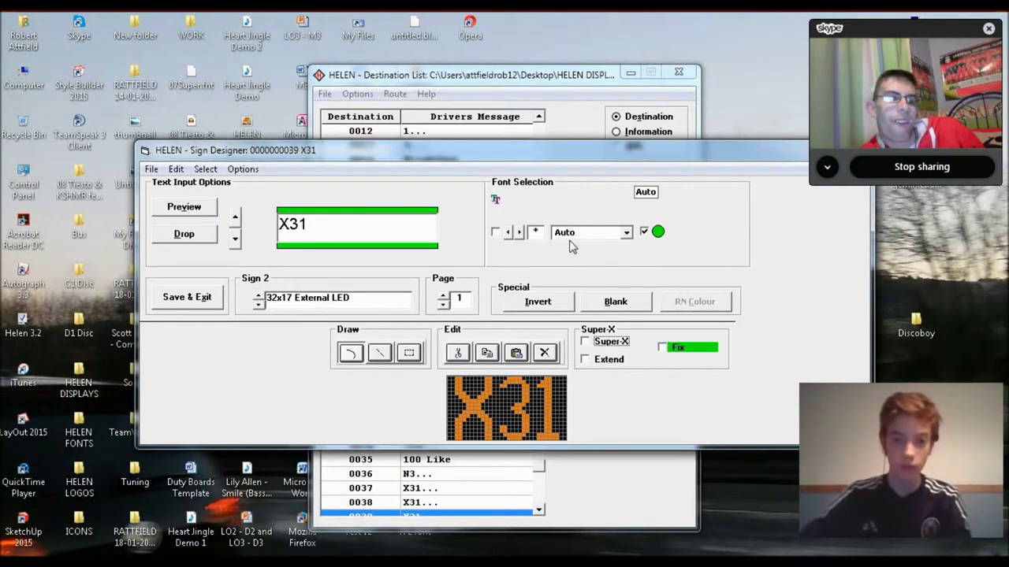
# Set the 32x17 sign (Sign 2) font to ROB_REAR
pyautogui.scroll(-1, 571, 240)
pyautogui.scroll(-1, 567, 239)
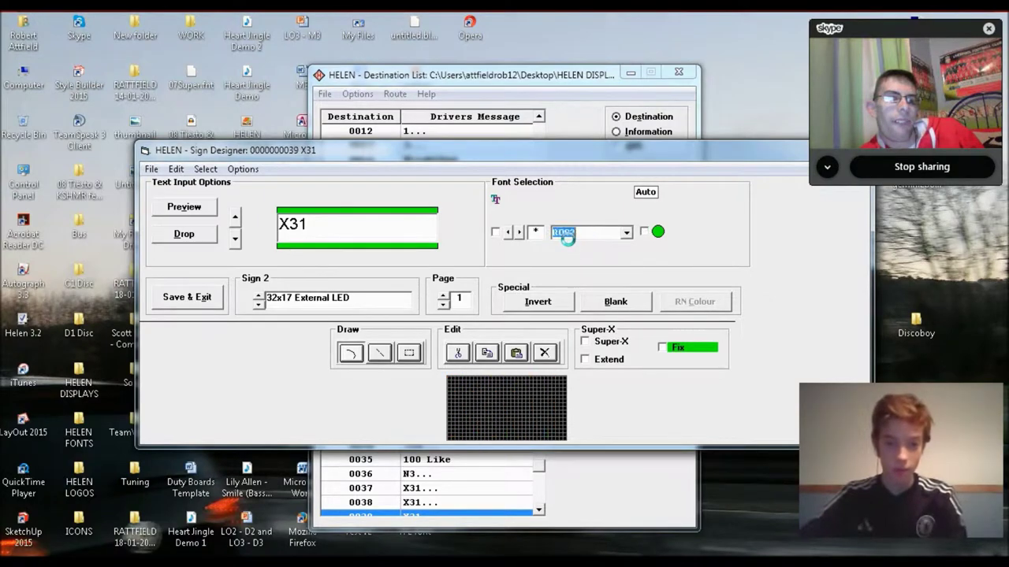
pyautogui.scroll(-1, 565, 230)
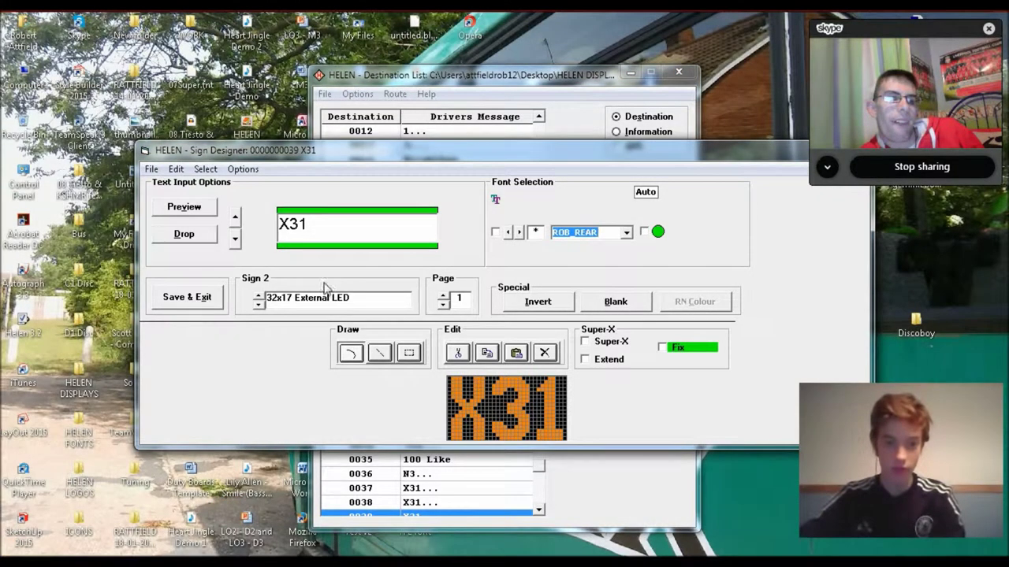
# Give the 128x17 sign fonts ROB_REAR and 11thinn2 and turn on Super-X scrolling
pyautogui.click(257, 298)
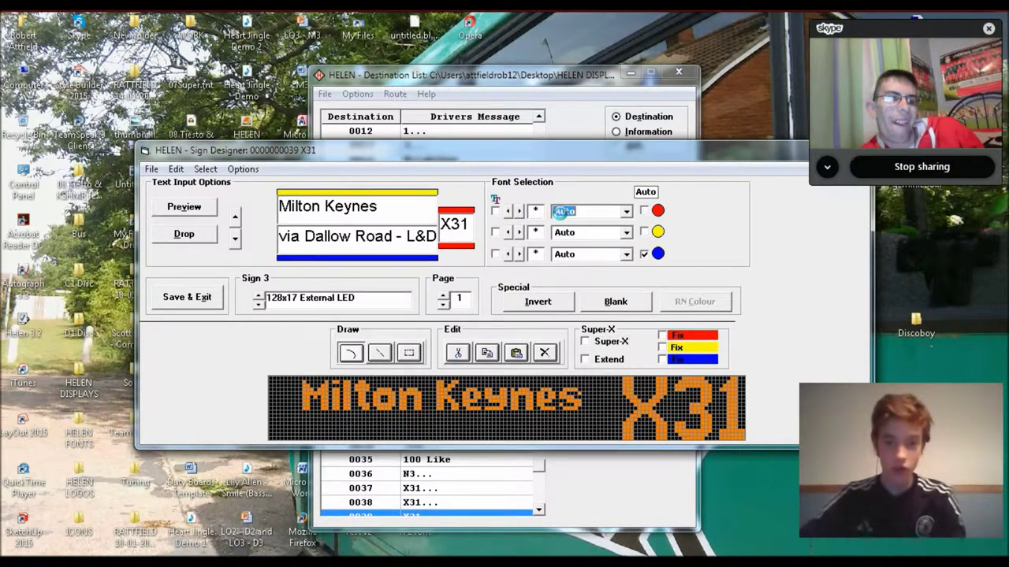
pyautogui.scroll(-1, 559, 211)
pyautogui.scroll(-1, 473, 236)
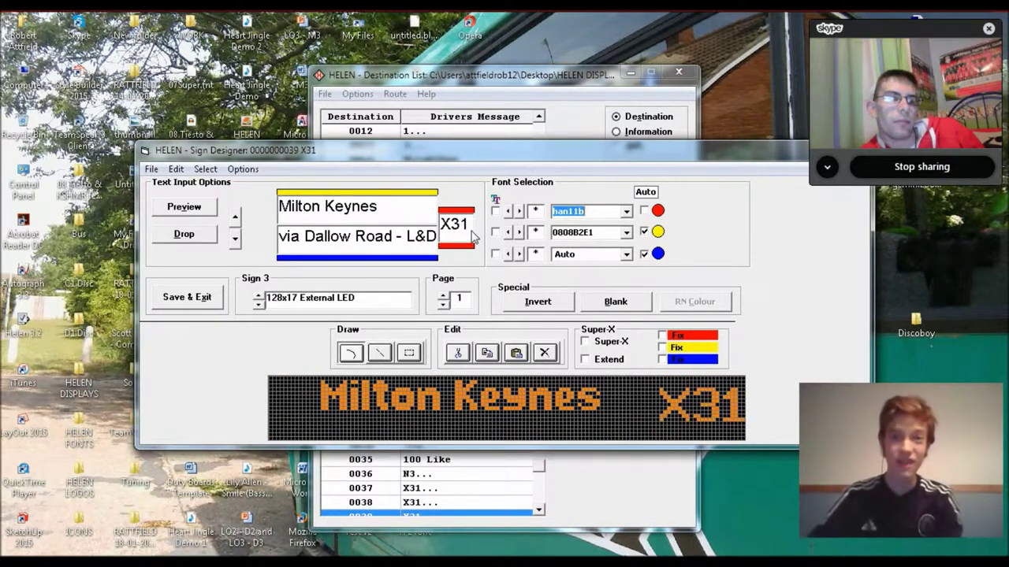
pyautogui.scroll(-1, 473, 237)
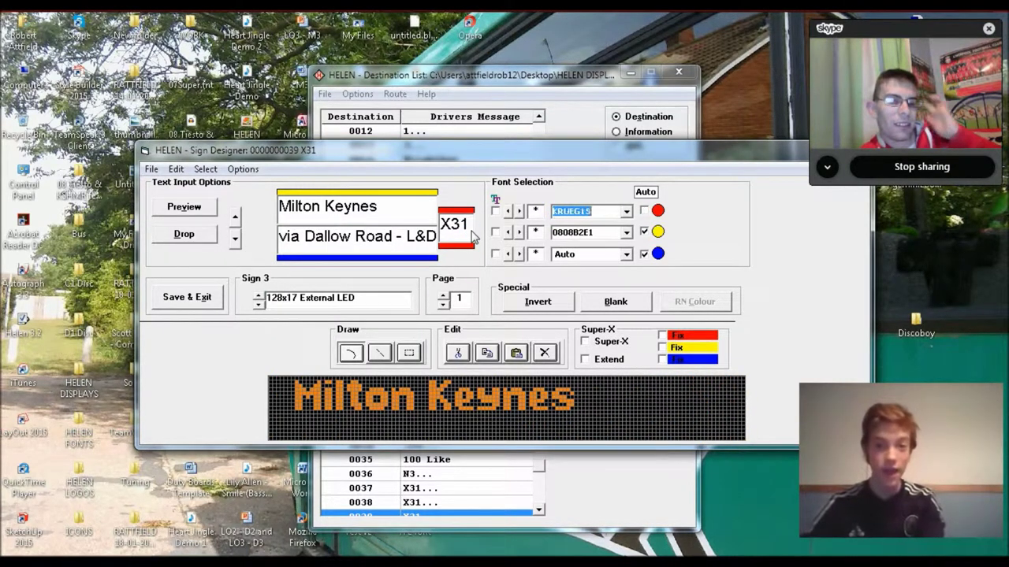
pyautogui.scroll(-1, 472, 236)
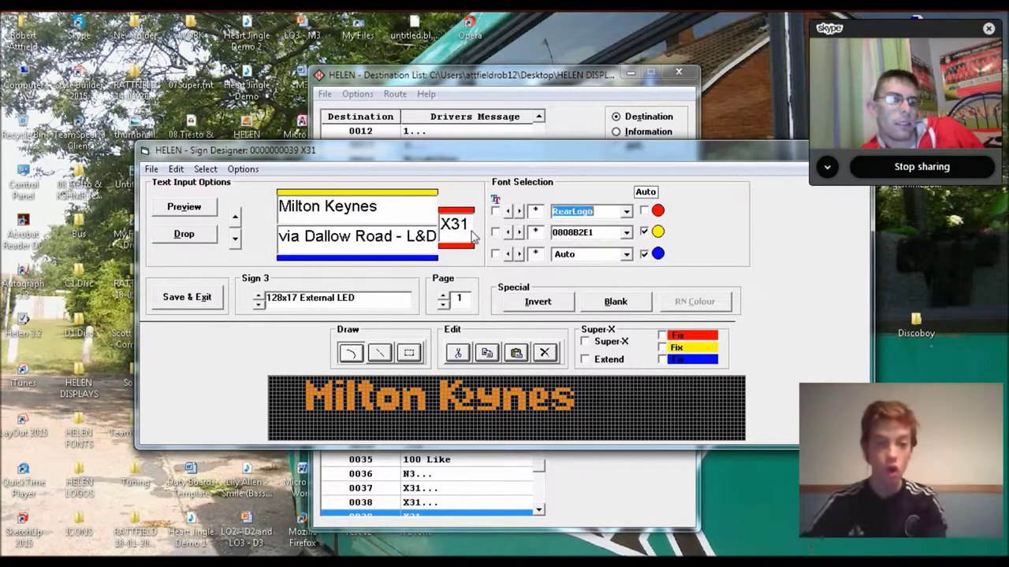
pyautogui.scroll(-1, 473, 236)
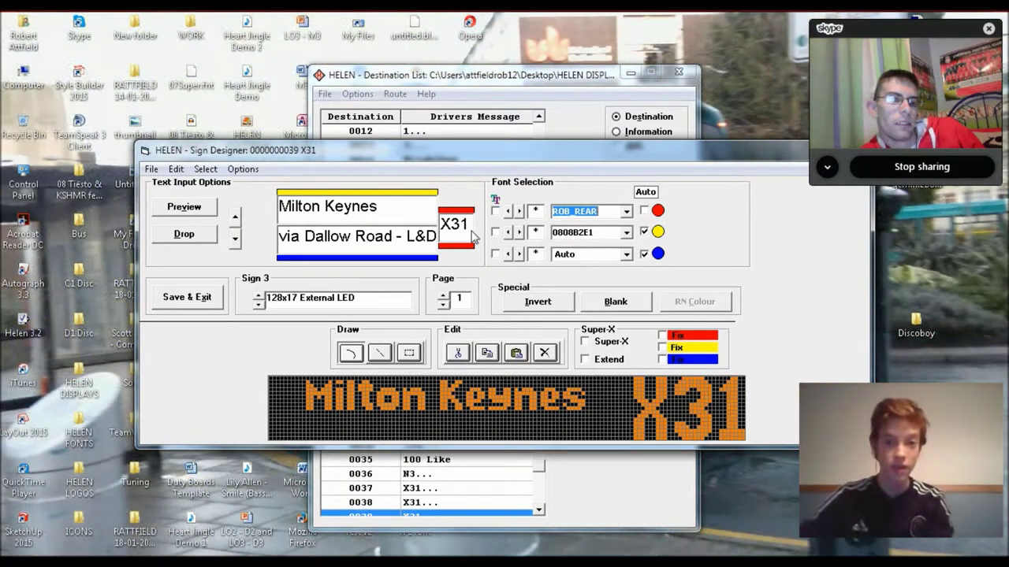
pyautogui.click(565, 229)
pyautogui.scroll(-1, 573, 237)
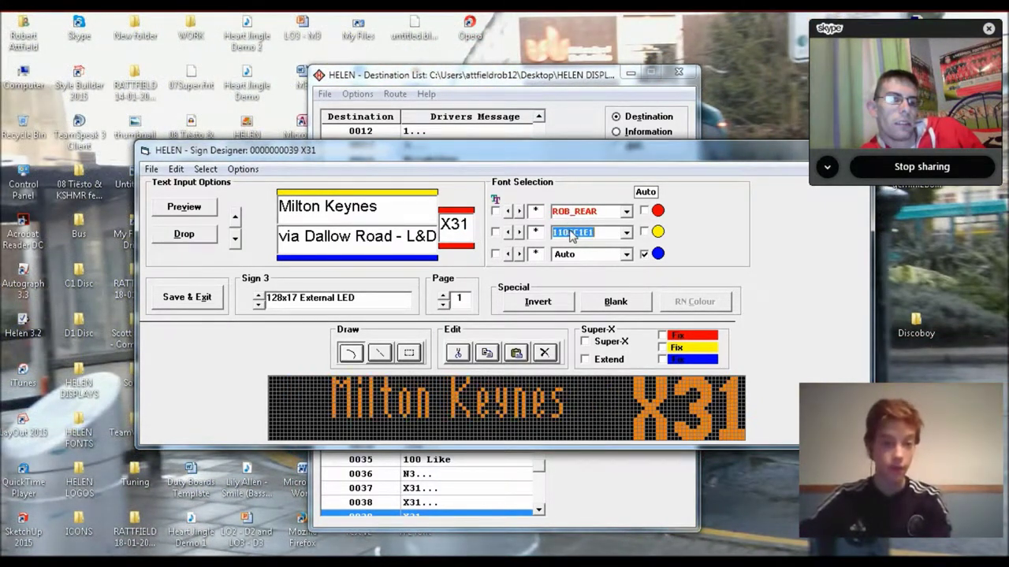
pyautogui.scroll(-1, 571, 236)
pyautogui.scroll(-1, 573, 236)
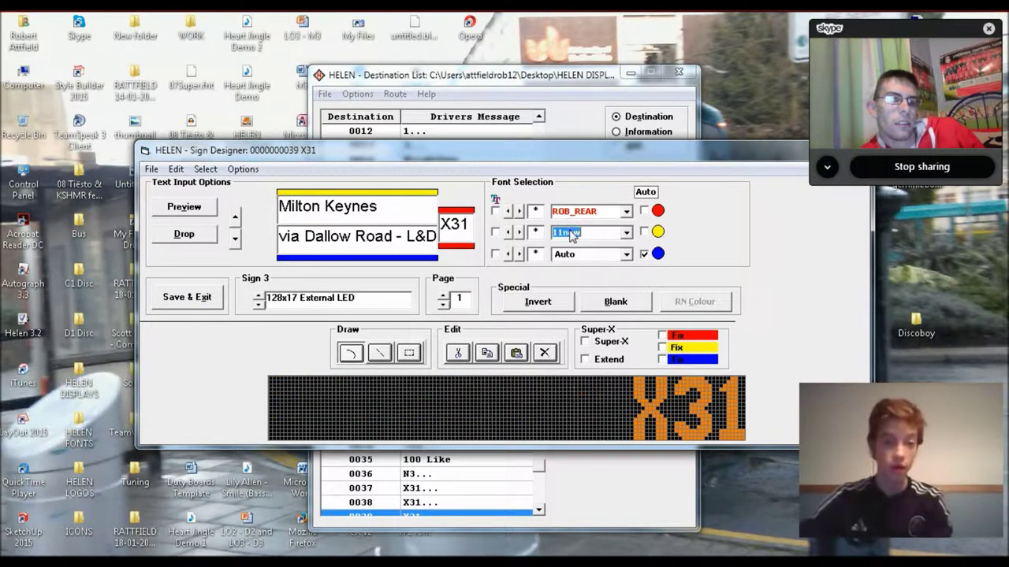
pyautogui.scroll(-1, 573, 237)
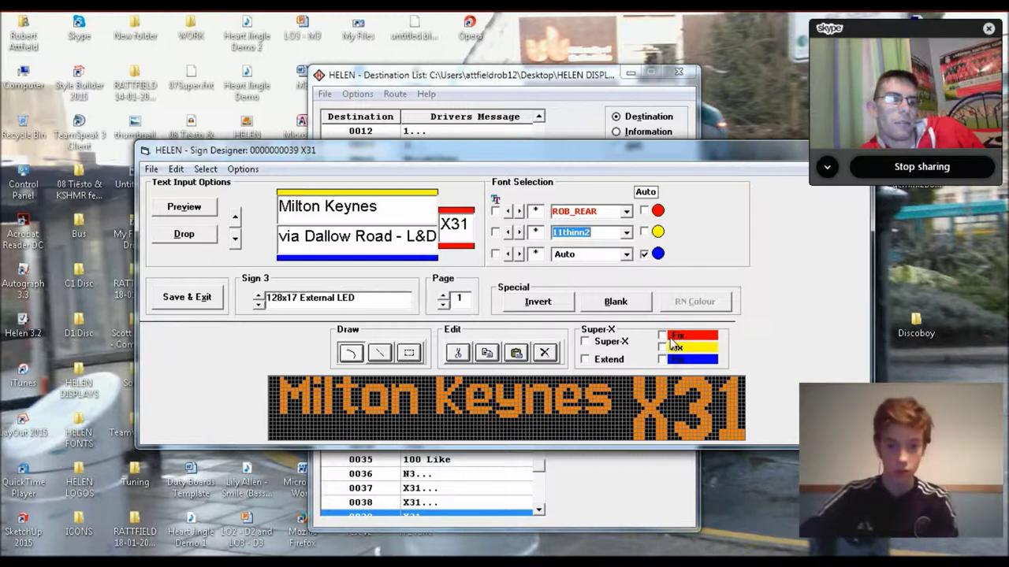
pyautogui.click(639, 341)
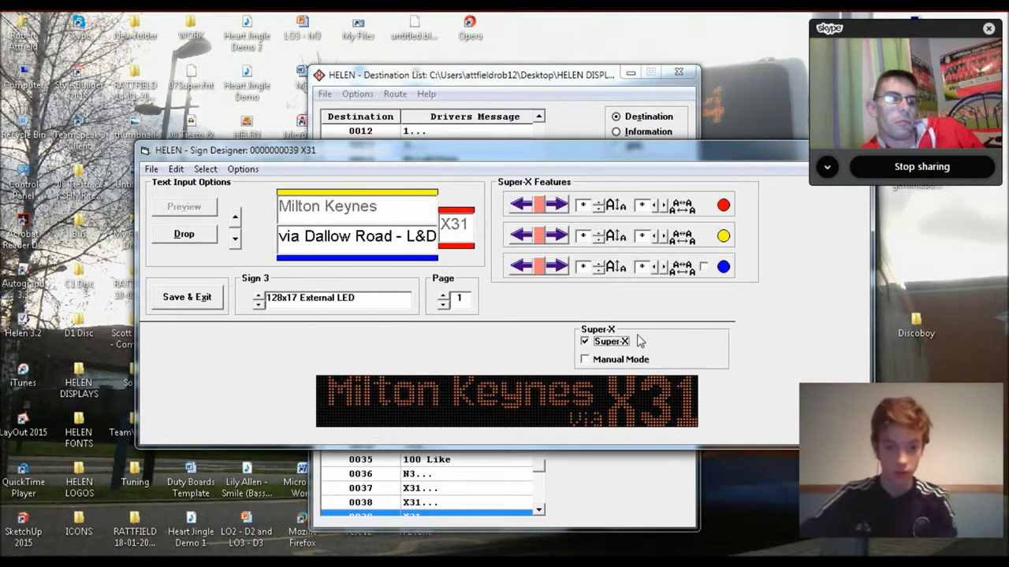
# Save and exit the sign design, then preview destination 0037
pyautogui.click(201, 296)
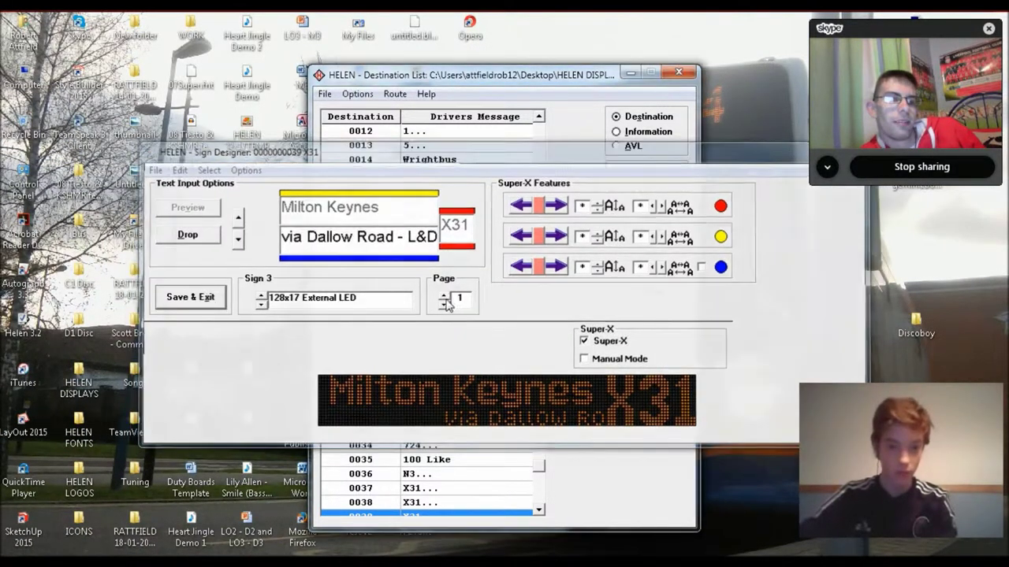
pyautogui.click(428, 489)
pyautogui.click(646, 293)
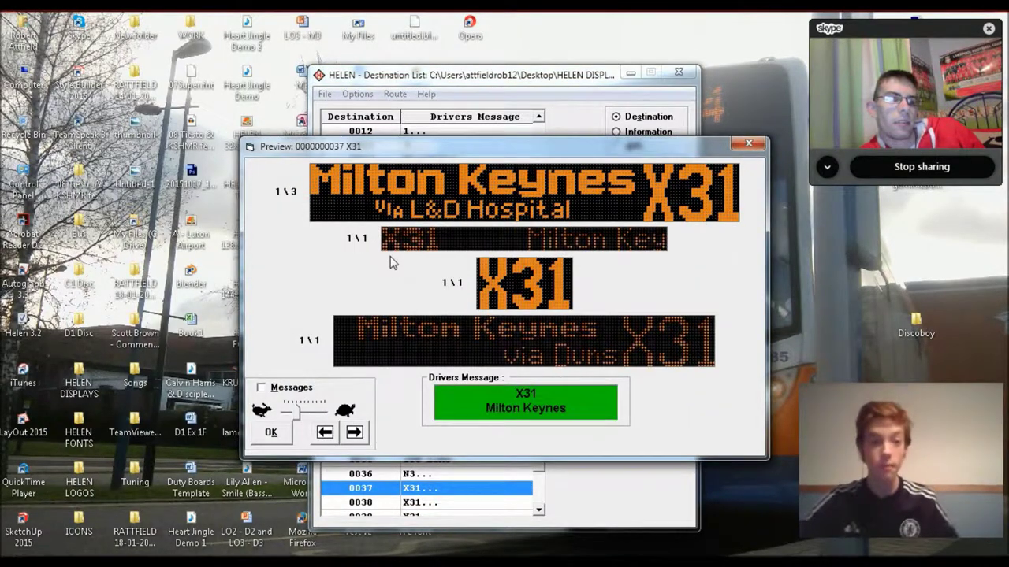
# Adjust the preview speed and step forward from destination 0037 to 0038
pyautogui.click(304, 415)
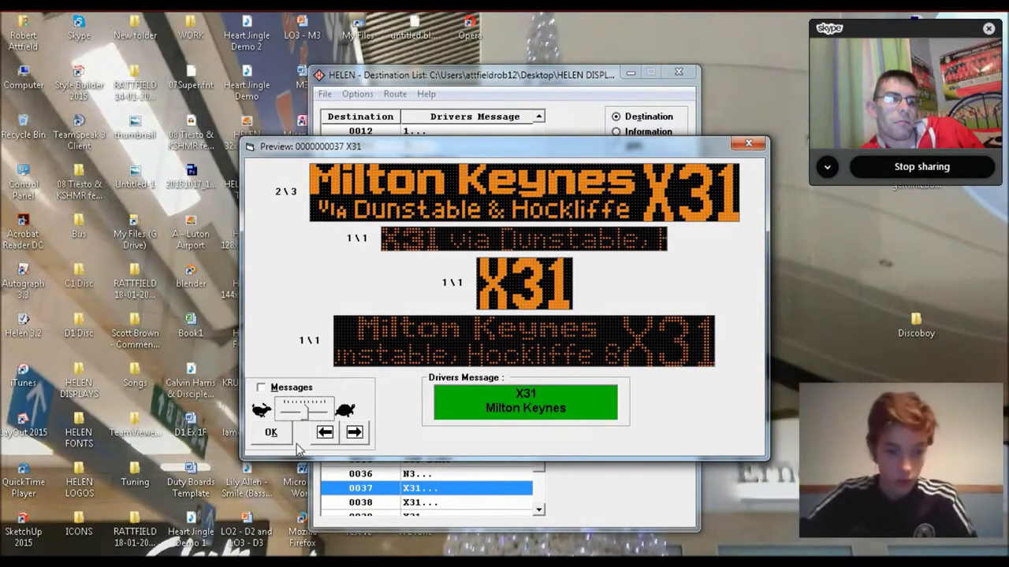
pyautogui.click(354, 433)
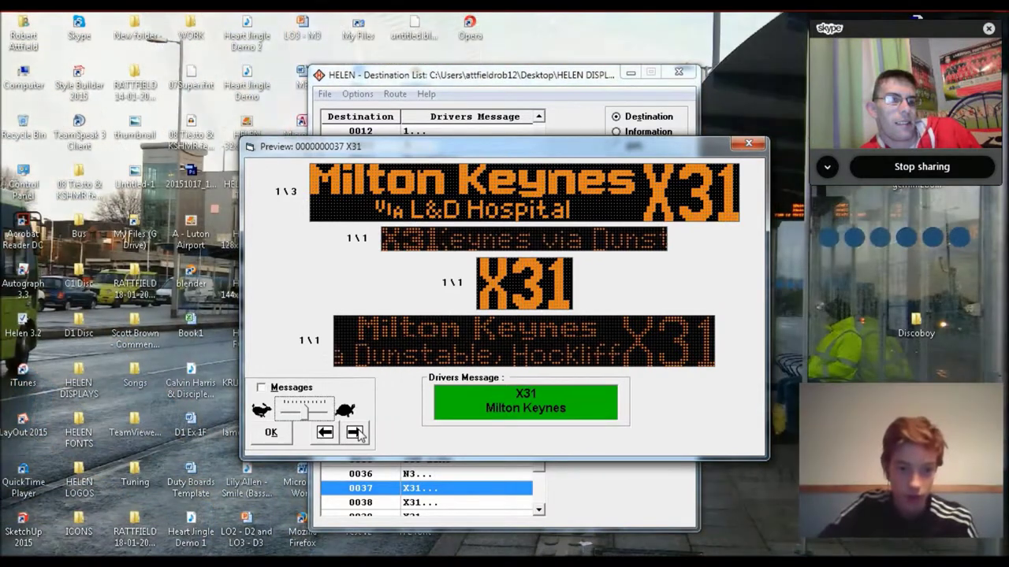
pyautogui.click(355, 432)
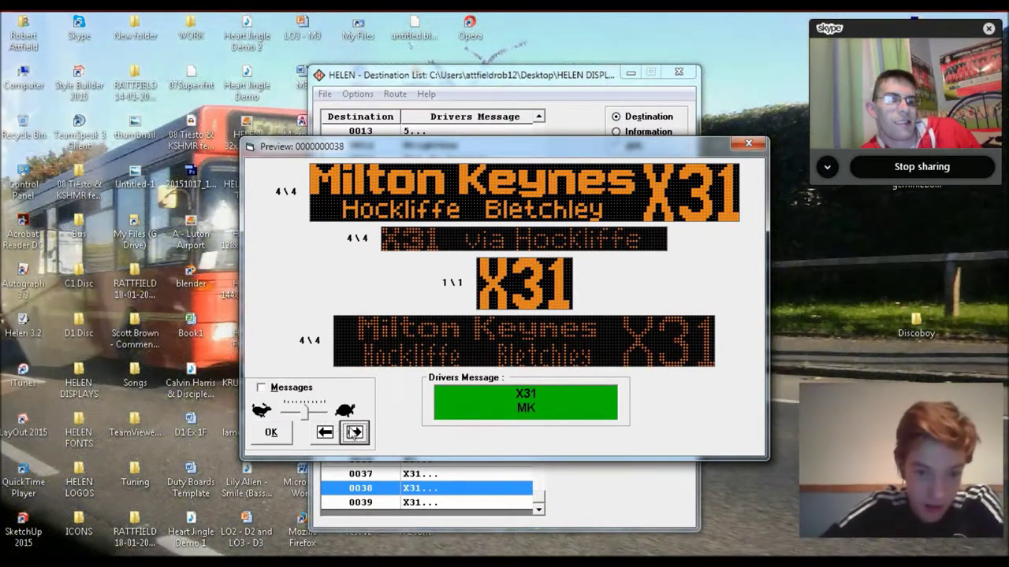
# Flip the preview between destinations 0037, 0038 and 0039, ending on 0038
pyautogui.click(354, 431)
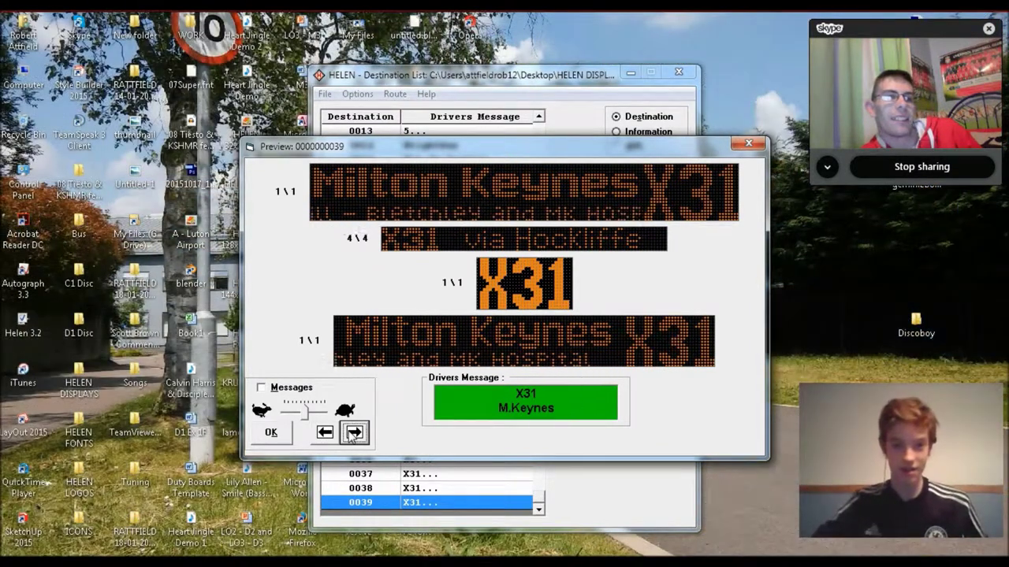
pyautogui.click(329, 437)
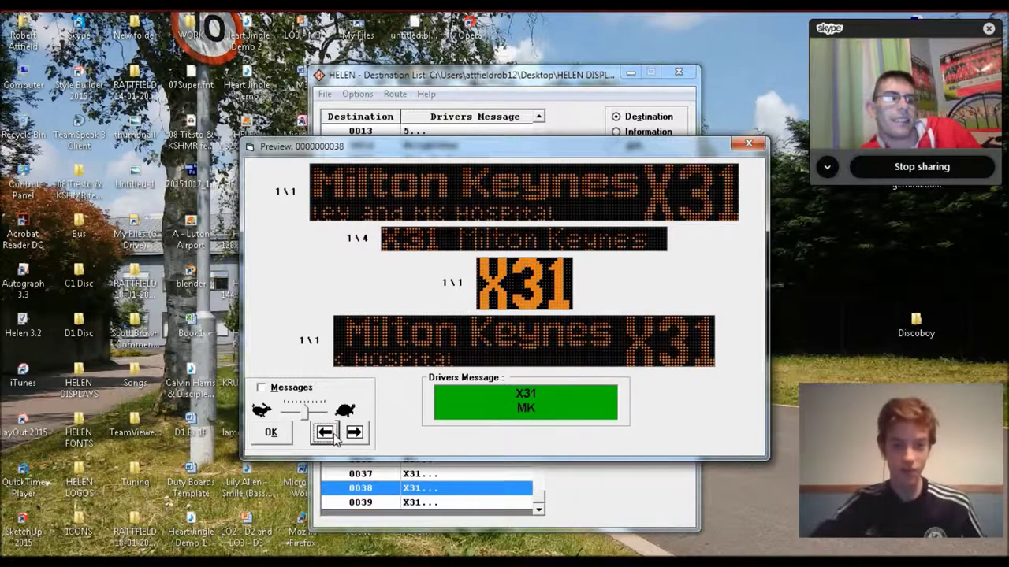
pyautogui.click(355, 436)
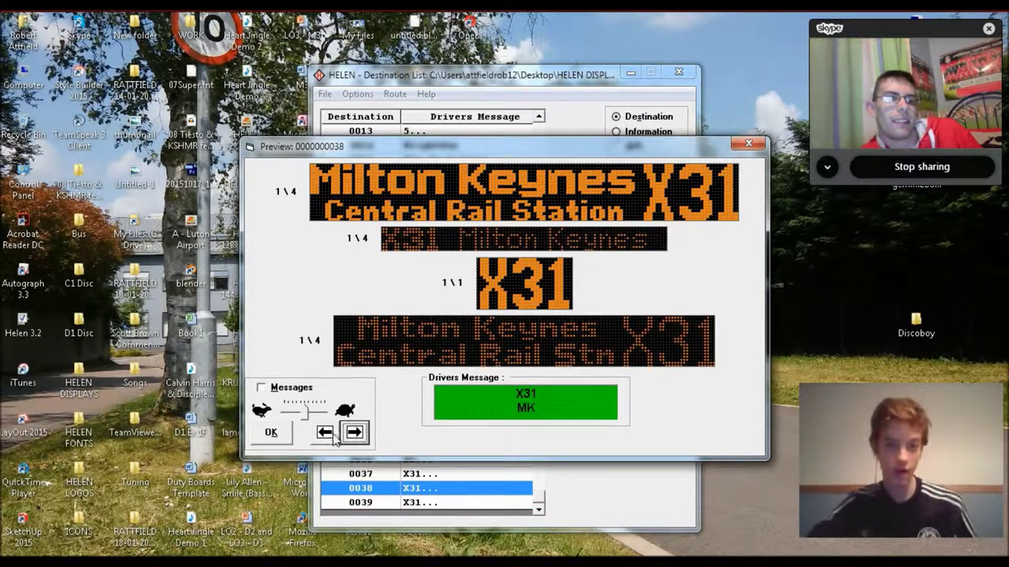
pyautogui.click(331, 435)
pyautogui.click(354, 436)
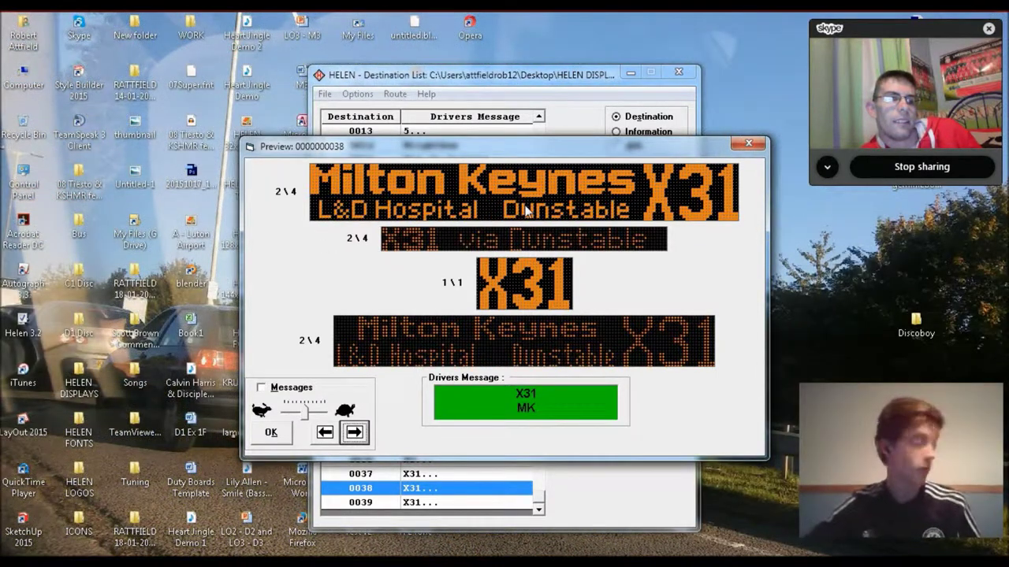
# Advance the preview to destination 0039 to watch its scrolling M.Keynes signs
pyautogui.click(356, 438)
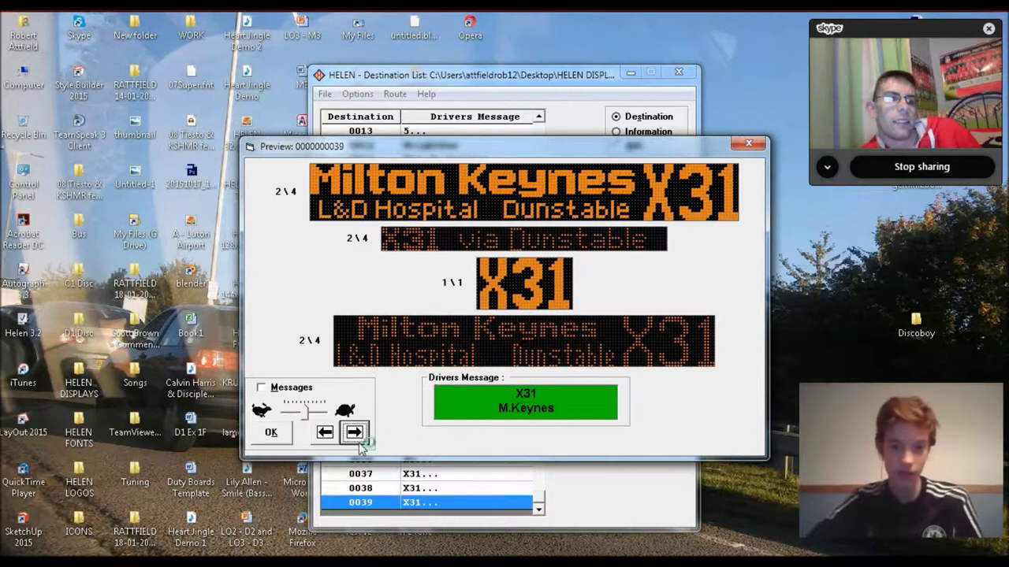